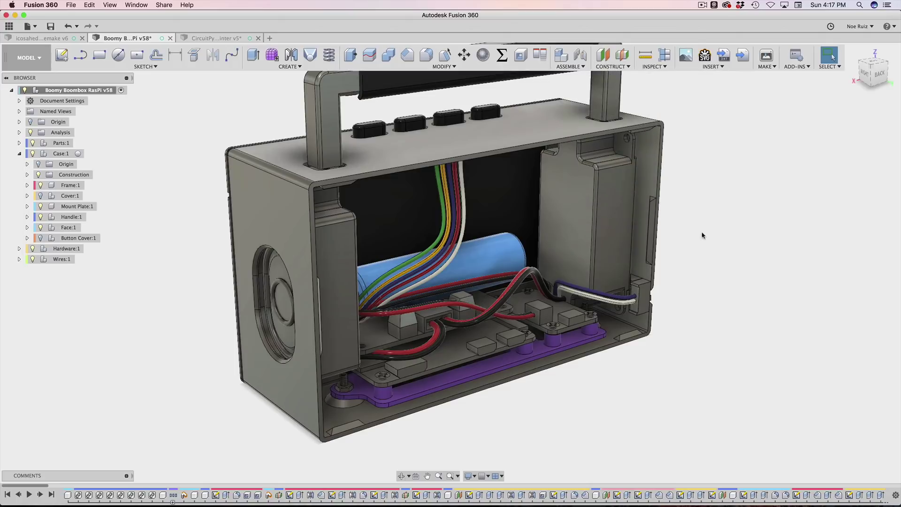
# Step: Orbit, pan and zoom around the boombox case to inspect its existing wires
pyautogui.moveTo(729, 273)
pyautogui.keyDown('shift'); pyautogui.mouseDown(button='middle')
pyautogui.moveTo(647, 245)
pyautogui.moveTo(758, 255)
pyautogui.moveTo(705, 267)
pyautogui.moveTo(760, 280)
pyautogui.moveTo(740, 283)
pyautogui.moveTo(678, 269)
pyautogui.moveTo(744, 263)
pyautogui.moveTo(740, 249)
pyautogui.moveTo(740, 278)
pyautogui.moveTo(730, 282)
pyautogui.moveTo(685, 276)
pyautogui.moveTo(736, 277)
pyautogui.mouseUp(button='middle'); pyautogui.keyUp('shift')
pyautogui.scroll(5, 688, 312)
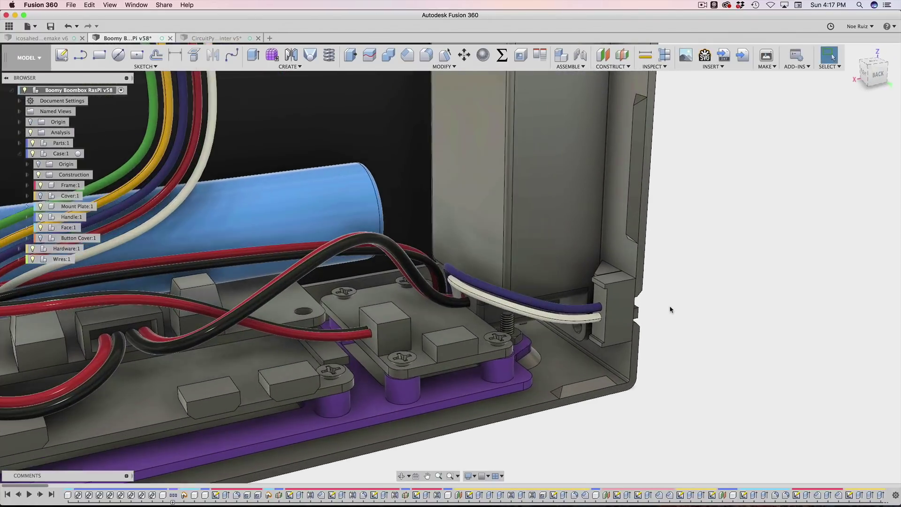
pyautogui.scroll(-2, 671, 305)
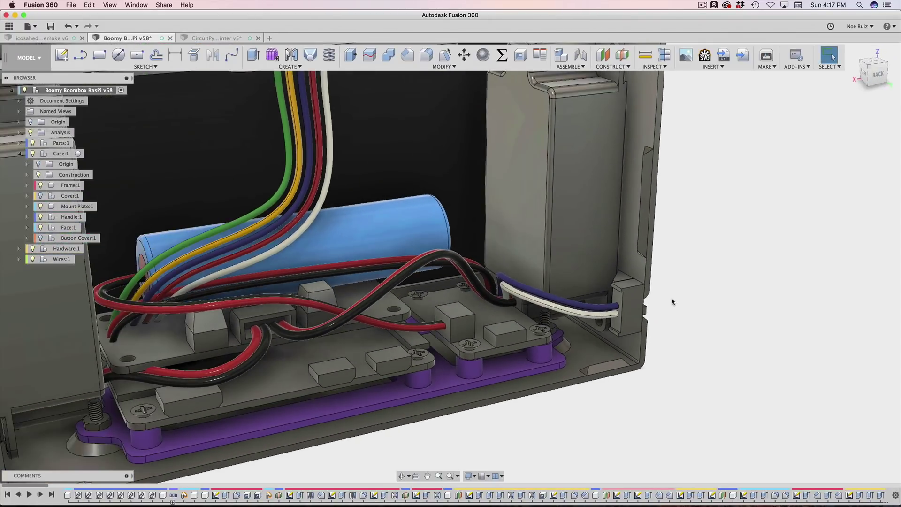
pyautogui.scroll(-2, 672, 299)
pyautogui.moveTo(675, 296); pyautogui.dragTo(720, 292, button='middle')
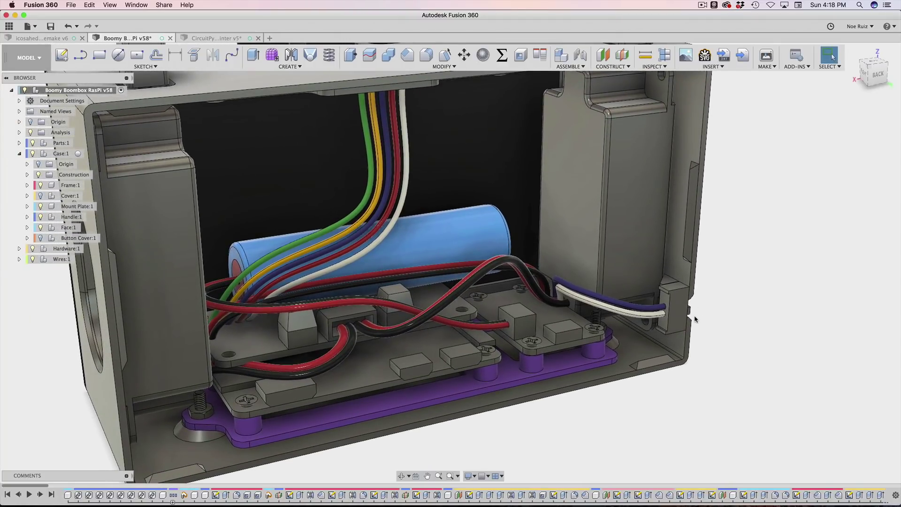
pyautogui.scroll(5, 695, 319)
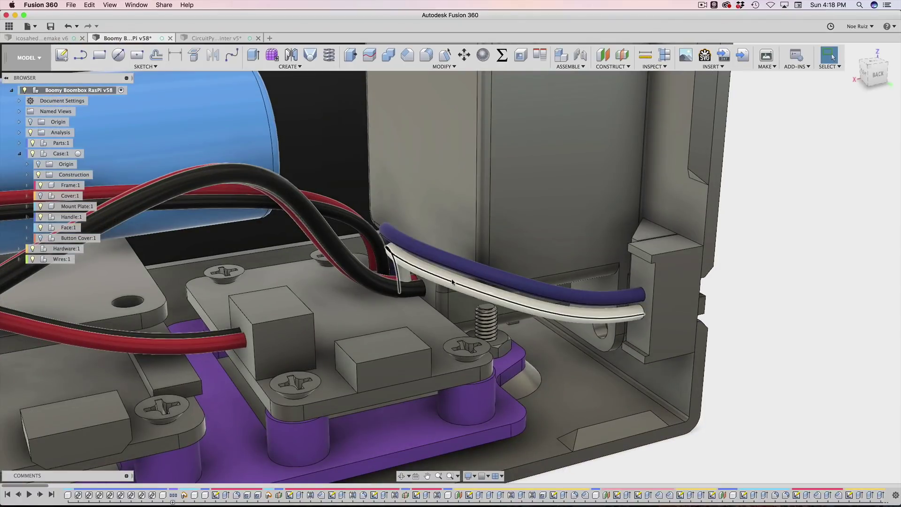
pyautogui.scroll(-2, 452, 281)
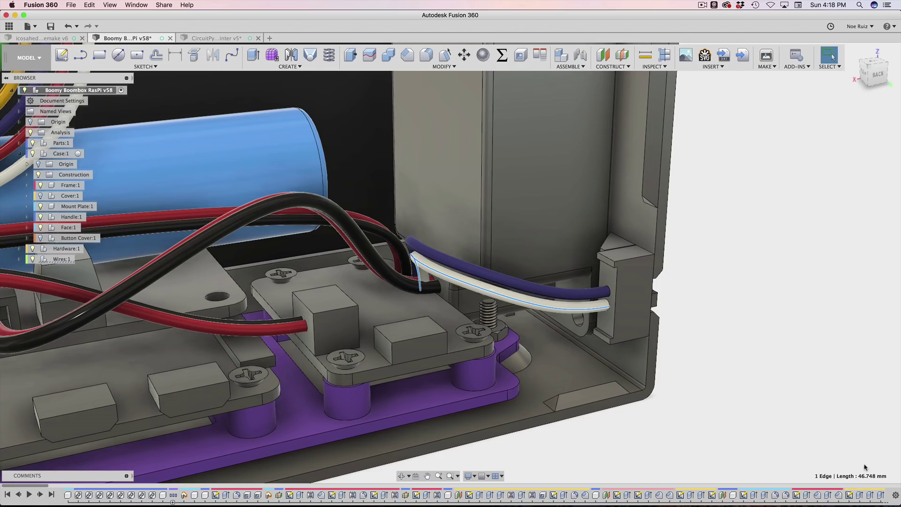
pyautogui.scroll(-5, 863, 463)
pyautogui.moveTo(806, 371); pyautogui.dragTo(826, 382, button='middle')
pyautogui.scroll(3, 335, 247)
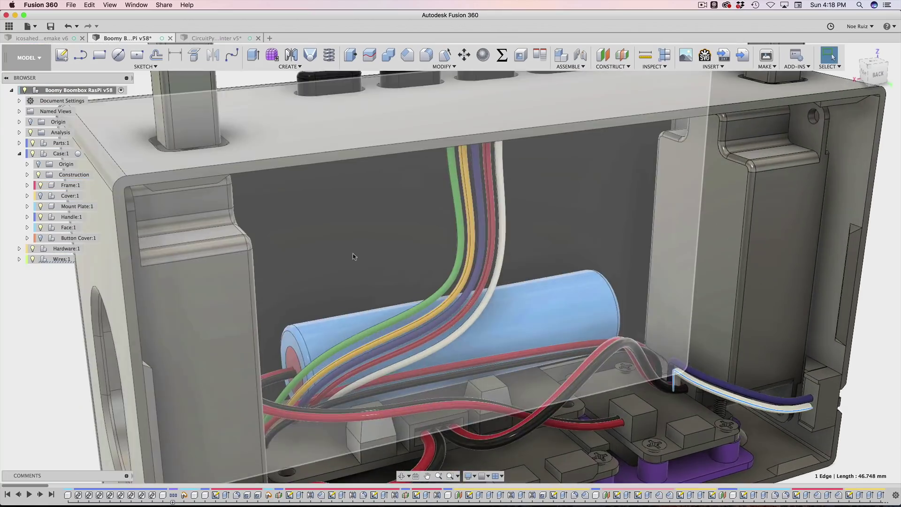
pyautogui.keyDown('shift'); pyautogui.moveTo(331, 247); pyautogui.dragTo(298, 203, button='middle'); pyautogui.keyUp('shift')
pyautogui.scroll(3, 446, 247)
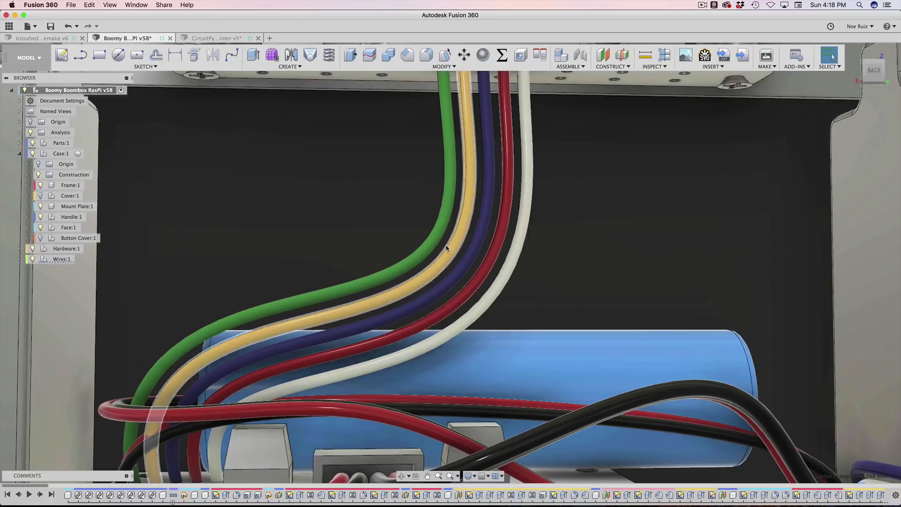
pyautogui.scroll(-3, 441, 255)
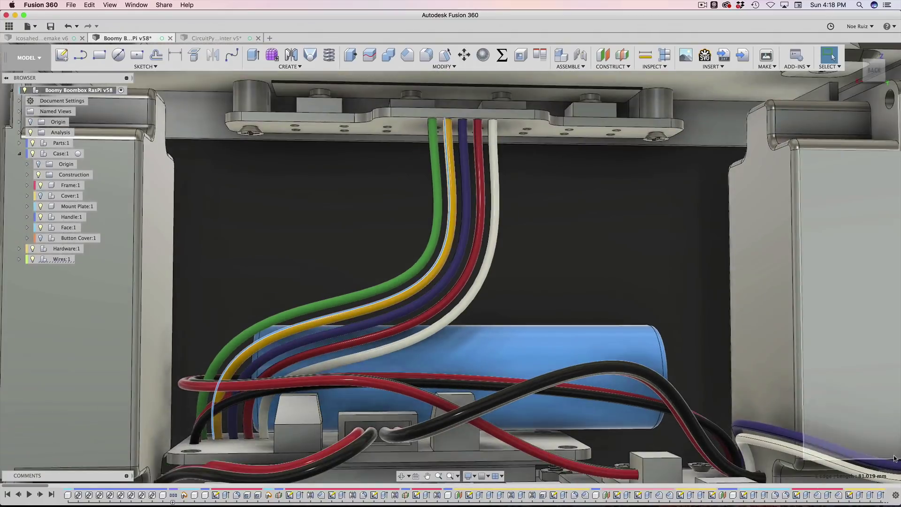
pyautogui.scroll(-2, 860, 458)
pyautogui.scroll(-2, 860, 457)
pyautogui.moveTo(753, 326); pyautogui.dragTo(504, 167, button='middle')
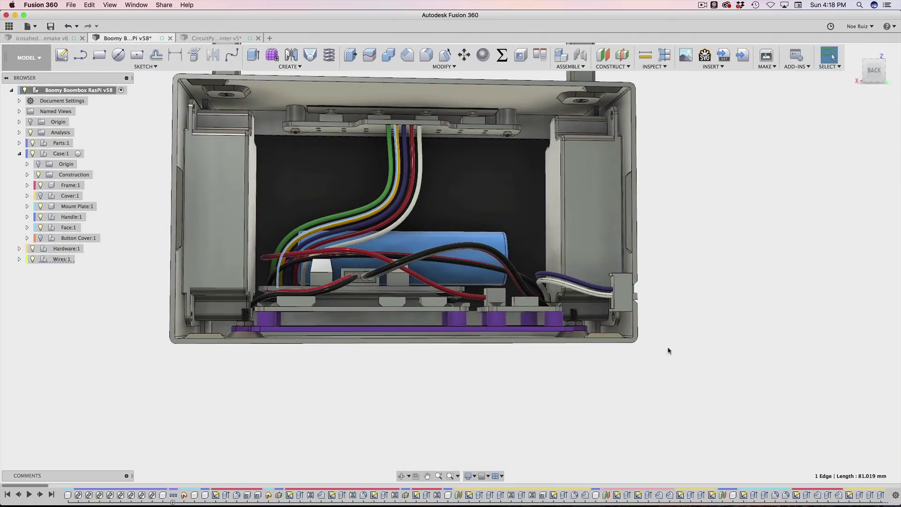
pyautogui.keyDown('shift'); pyautogui.moveTo(667, 341); pyautogui.dragTo(727, 360, button='middle'); pyautogui.keyUp('shift')
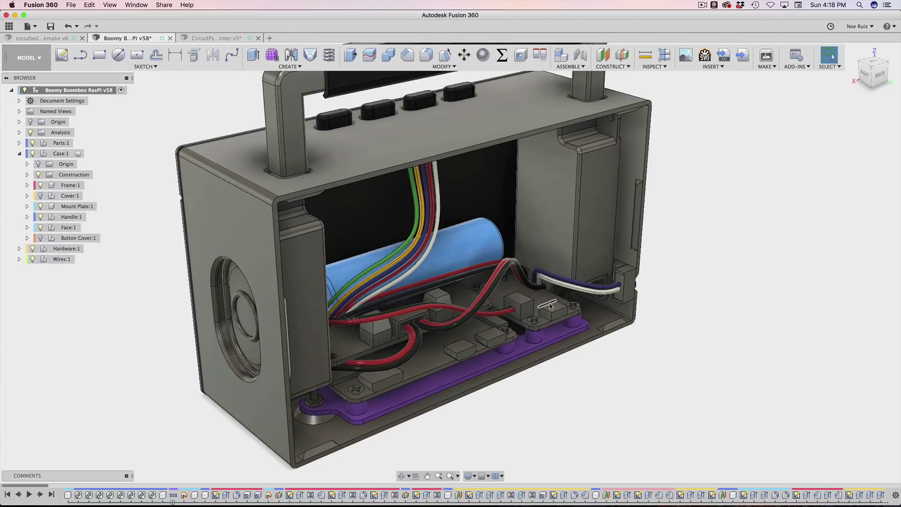
pyautogui.keyDown('shift'); pyautogui.moveTo(676, 412); pyautogui.dragTo(731, 358, button='middle'); pyautogui.keyUp('shift')
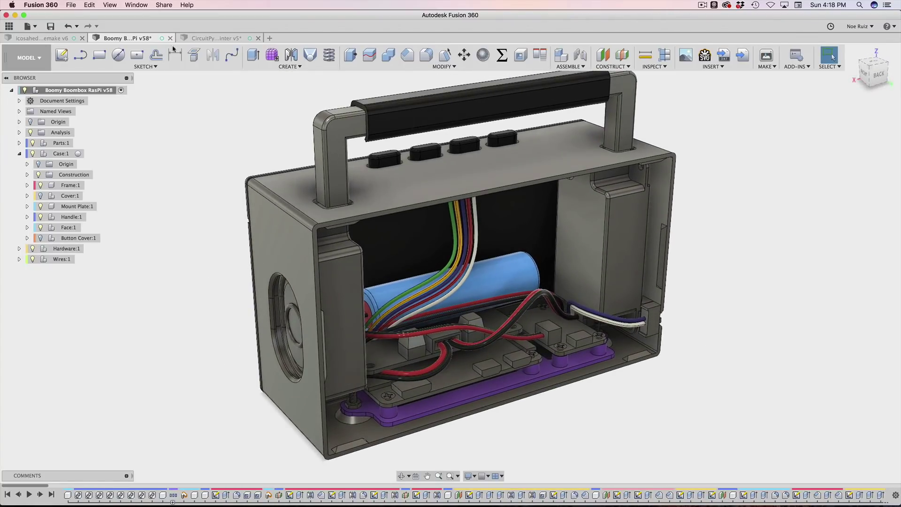
# Step: Bring up the CircuitPython Painter design and orbit to view the battery and board connector
pyautogui.click(207, 37)
pyautogui.scroll(3, 322, 201)
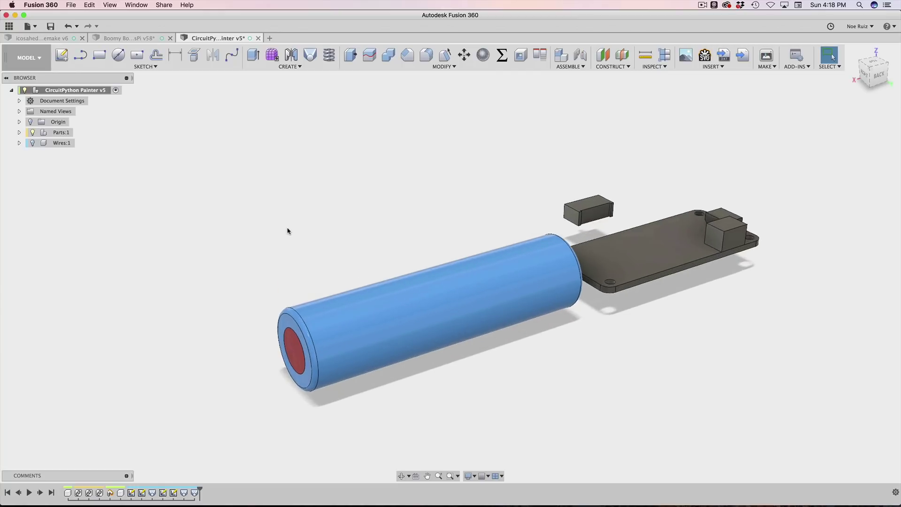
pyautogui.scroll(-2, 255, 220)
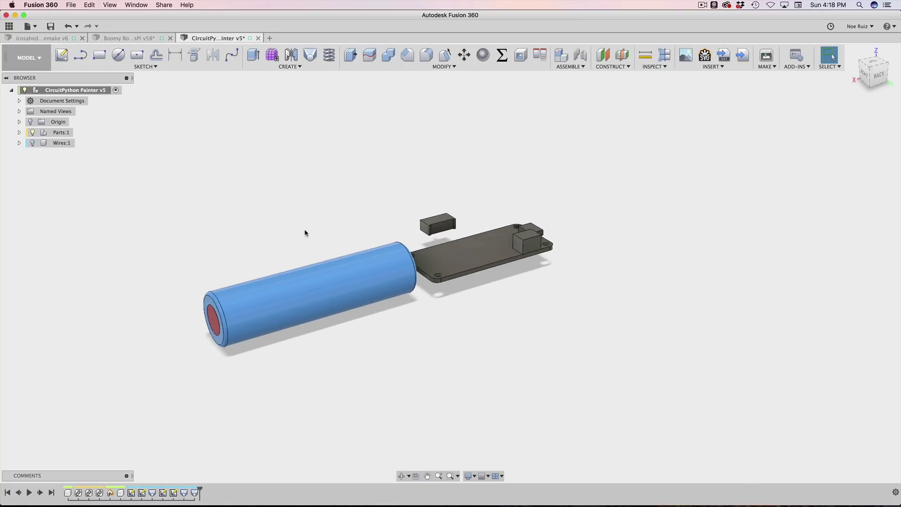
pyautogui.keyDown('shift'); pyautogui.moveTo(300, 232); pyautogui.dragTo(456, 237, button='middle'); pyautogui.keyUp('shift')
pyautogui.scroll(3, 605, 242)
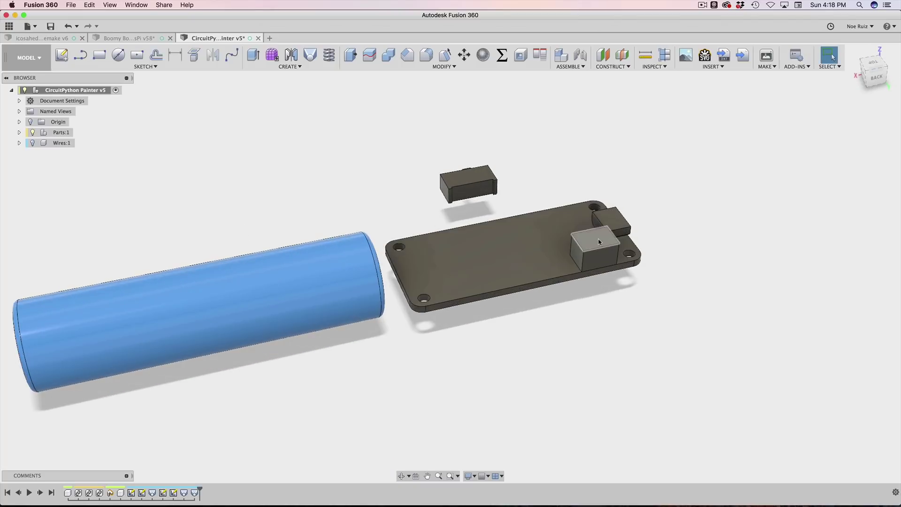
pyautogui.scroll(3, 606, 241)
pyautogui.scroll(-2, 586, 247)
pyautogui.click(583, 260)
pyautogui.scroll(-3, 583, 260)
pyautogui.keyDown('shift'); pyautogui.moveTo(573, 308); pyautogui.dragTo(543, 330, button='middle'); pyautogui.keyUp('shift')
pyautogui.scroll(-2, 540, 315)
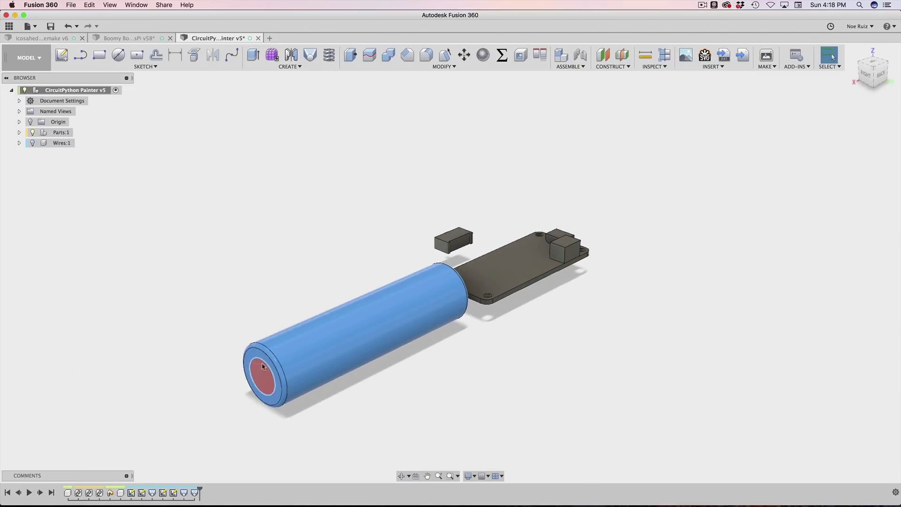
# Step: Add a new component named Wires Tutorial under the CircuitPython Painter root component
pyautogui.rightClick(69, 91)
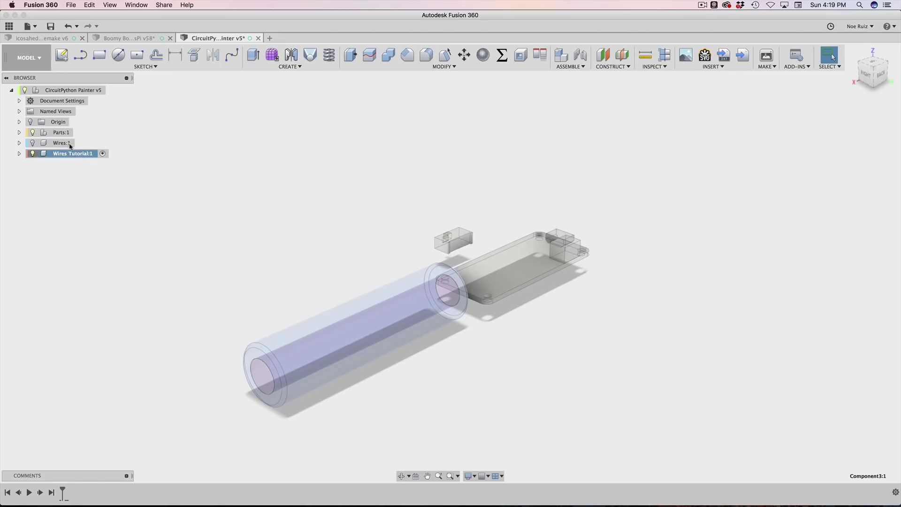
pyautogui.scroll(-1, 267, 360)
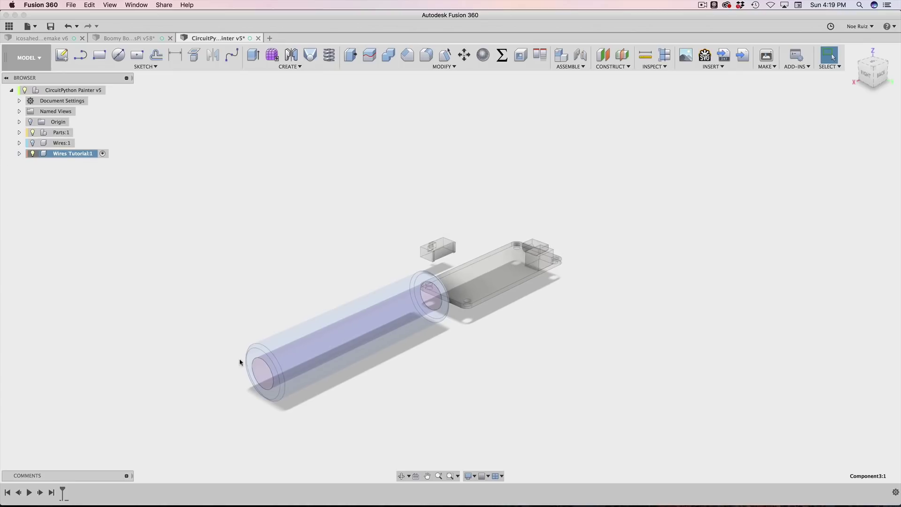
pyautogui.scroll(2, 261, 368)
# Step: Check the board connector and battery end faces by selecting them, then clear the selection
pyautogui.moveTo(261, 368); pyautogui.dragTo(300, 350, button='middle')
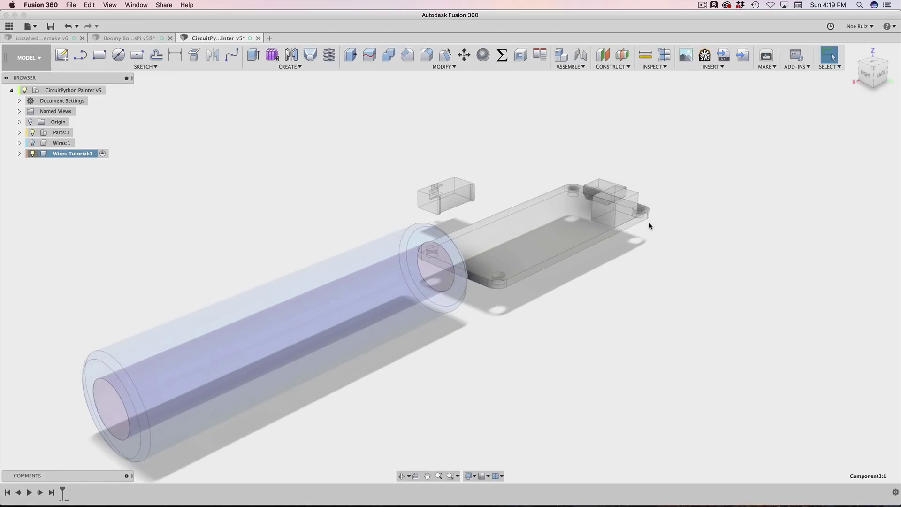
pyautogui.click(633, 206)
pyautogui.scroll(-5, 633, 207)
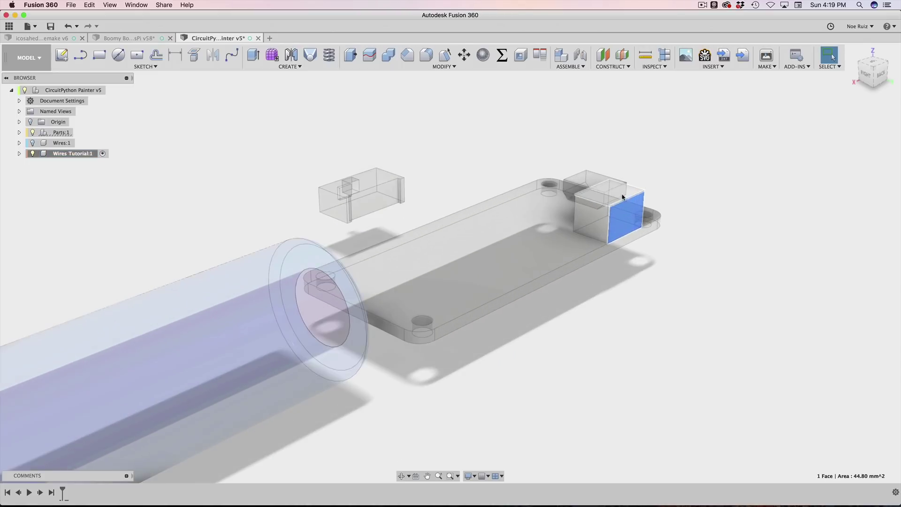
pyautogui.scroll(3, 333, 367)
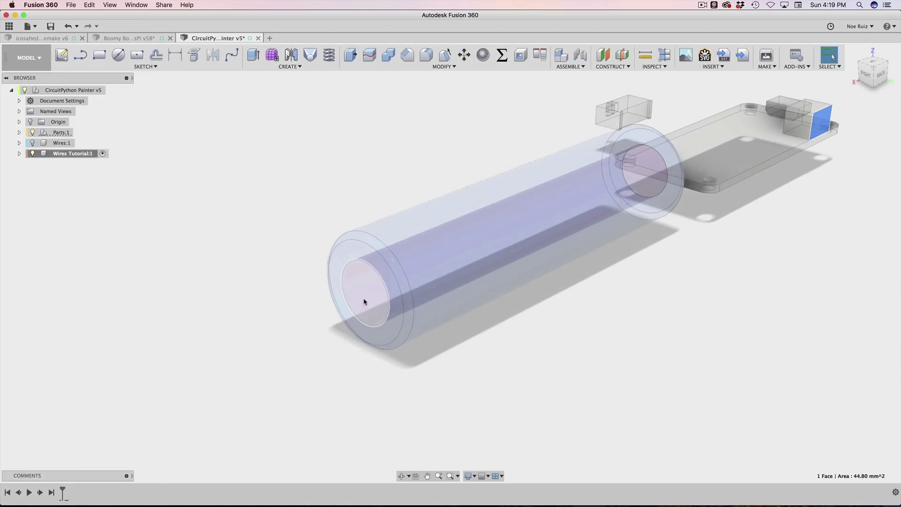
pyautogui.keyDown('shift'); pyautogui.click(366, 284); pyautogui.keyUp('shift')
pyautogui.scroll(-2, 544, 410)
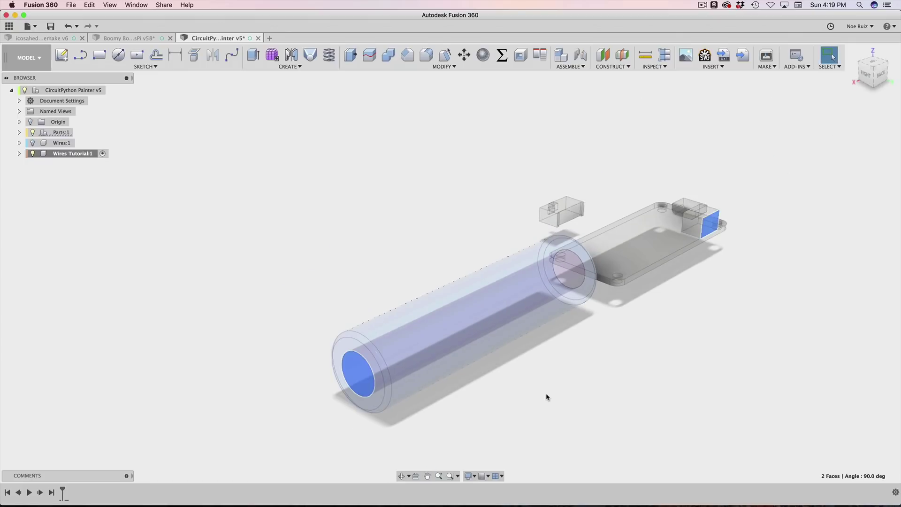
pyautogui.click(573, 387)
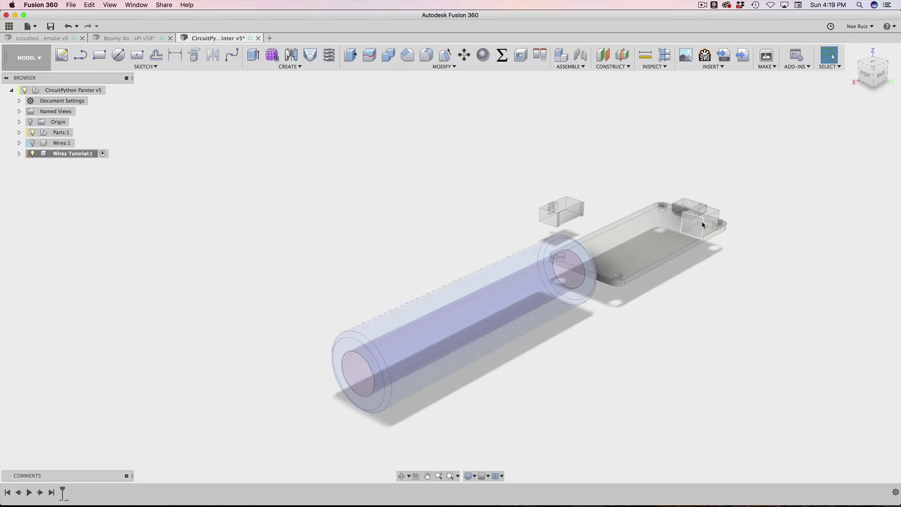
pyautogui.scroll(5, 708, 223)
pyautogui.scroll(-4, 710, 222)
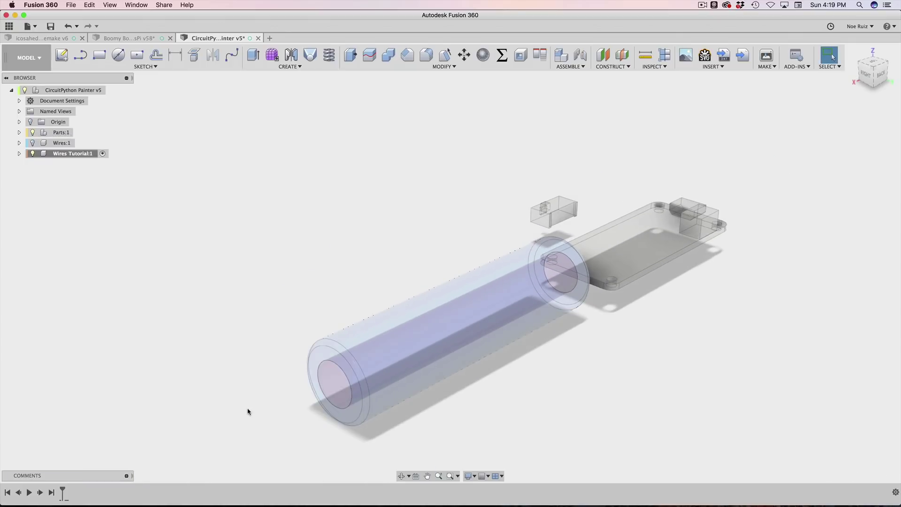
# Step: Start a sketch on the battery's inner circular end face with the face projected
pyautogui.click(322, 384)
pyautogui.press('p')
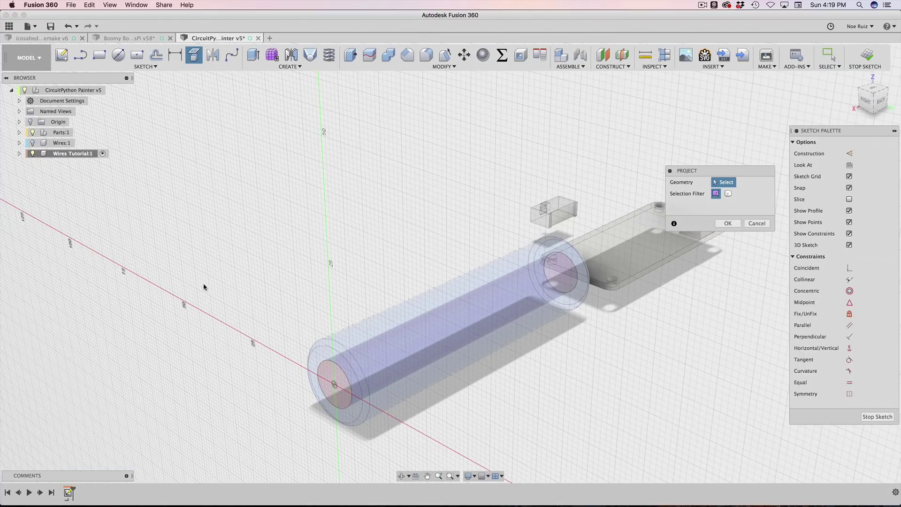
pyautogui.click(19, 154)
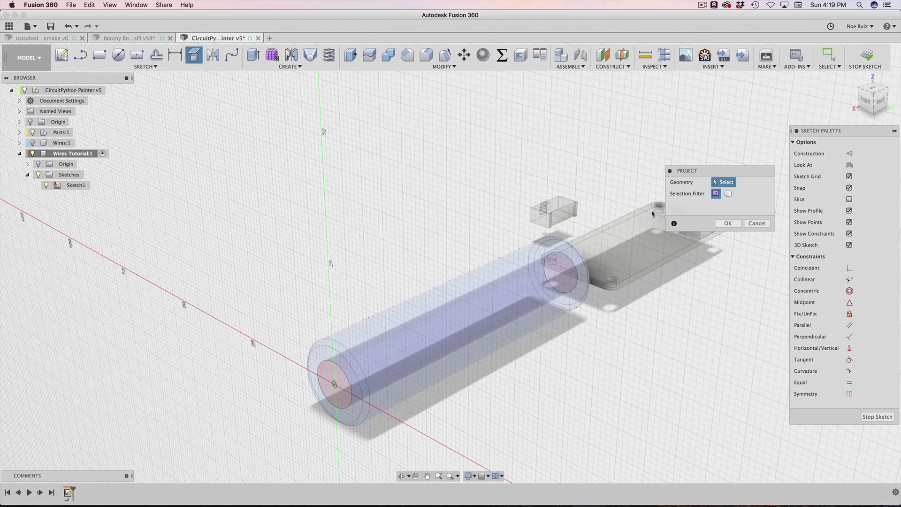
pyautogui.click(727, 224)
pyautogui.keyDown('shift'); pyautogui.moveTo(337, 268); pyautogui.dragTo(465, 328, button='middle'); pyautogui.keyUp('shift')
pyautogui.scroll(4, 467, 324)
pyautogui.scroll(2, 484, 299)
# Step: Draw a 1.5 mm diameter circle centred on the battery end and finish the sketch
pyautogui.press('c')
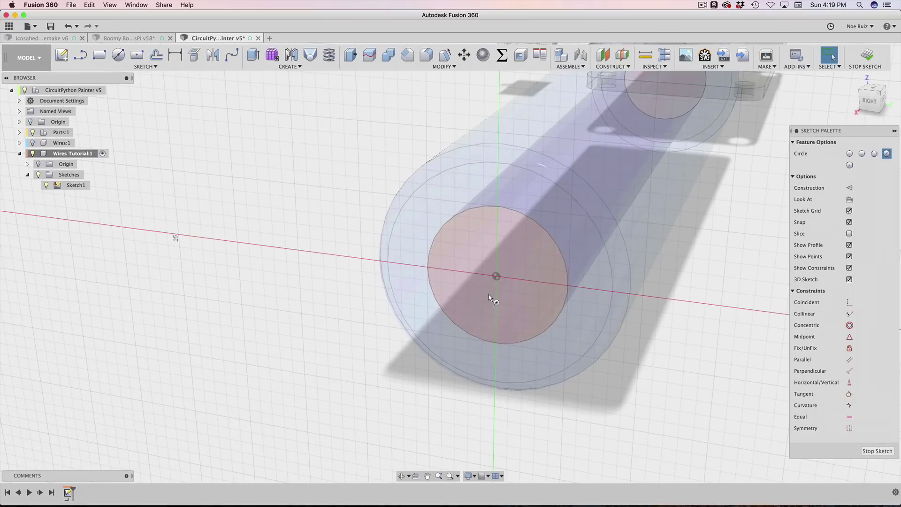
pyautogui.click(498, 277)
pyautogui.write('1.5')
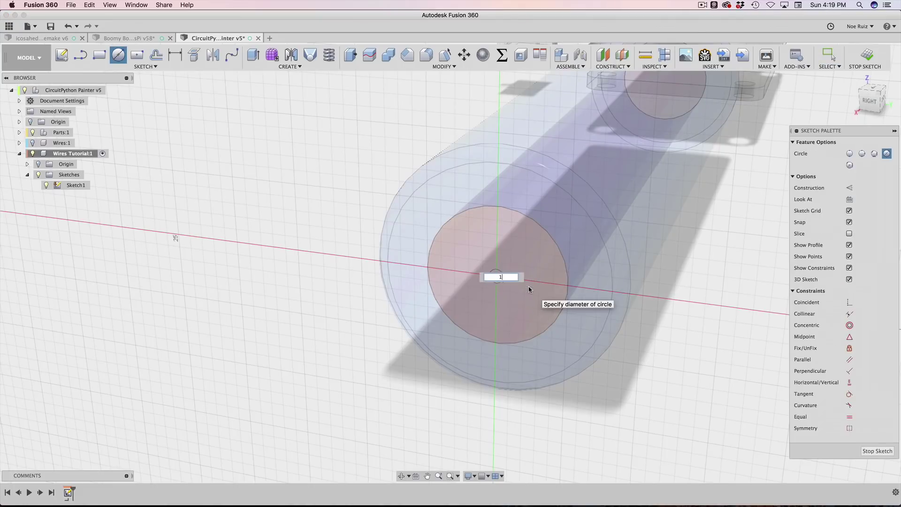
pyautogui.press('Return')
pyautogui.scroll(-1, 516, 286)
pyautogui.press('Escape')
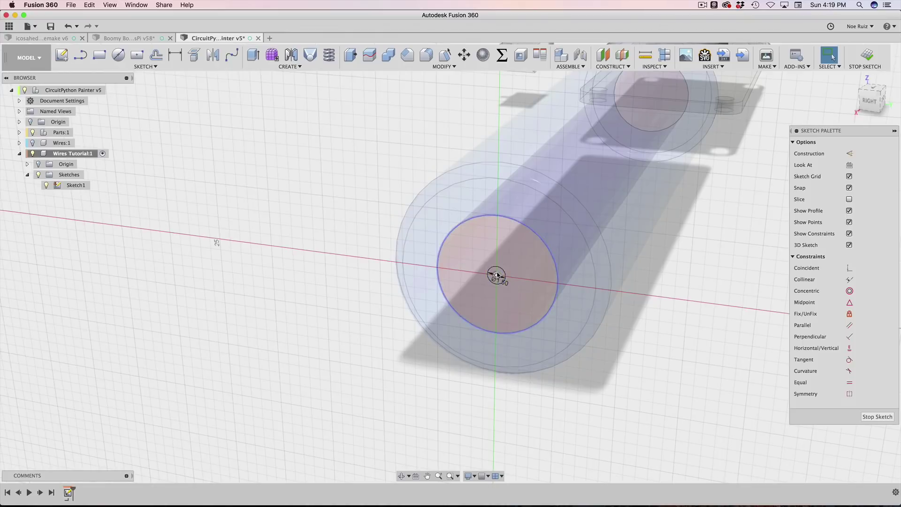
pyautogui.scroll(-3, 515, 259)
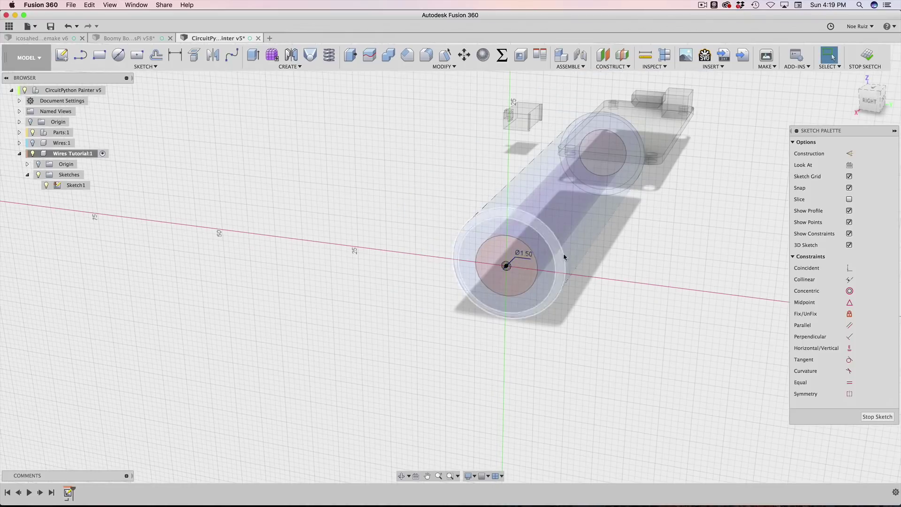
pyautogui.click(871, 68)
pyautogui.keyDown('shift'); pyautogui.moveTo(760, 207); pyautogui.dragTo(608, 271, button='middle'); pyautogui.keyUp('shift')
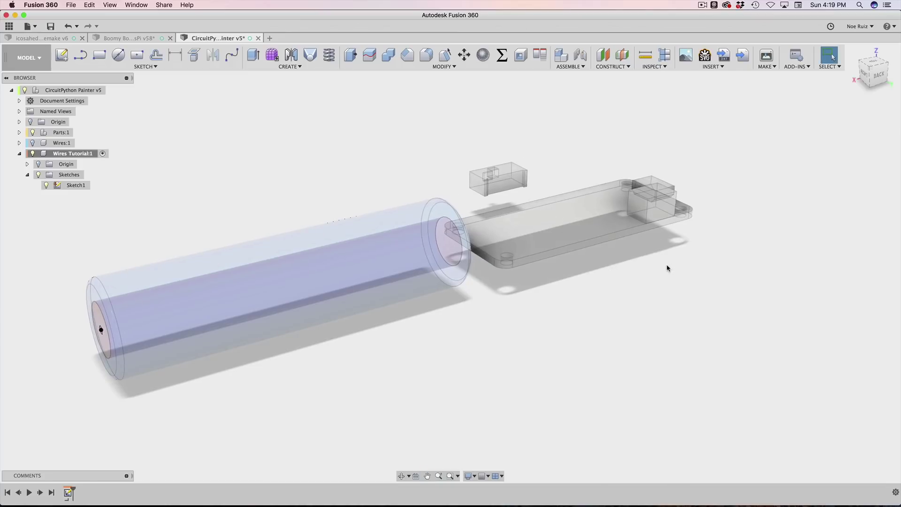
pyautogui.scroll(3, 667, 264)
# Step: Start Sketch2 on the connector's front face, projecting it, and view it from the Back
pyautogui.click(659, 222)
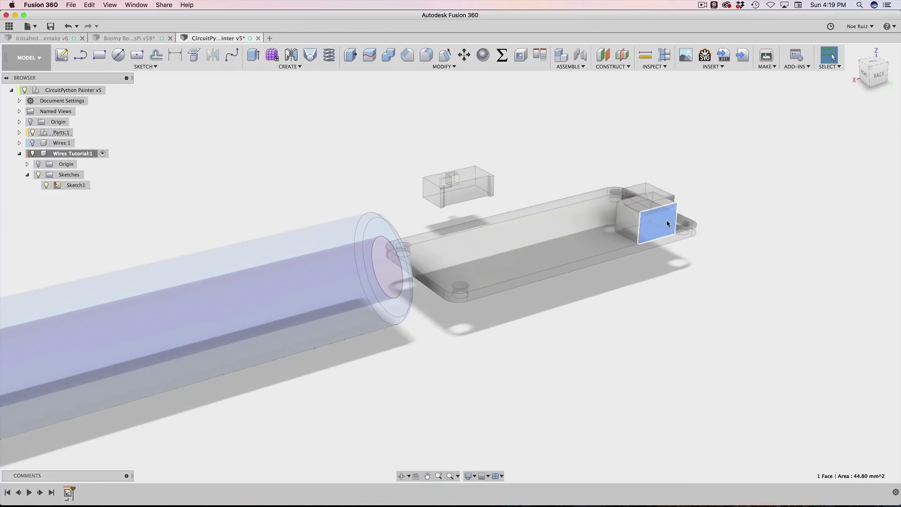
pyautogui.moveTo(731, 210)
pyautogui.keyDown('shift'); pyautogui.mouseDown(button='middle')
pyautogui.moveTo(723, 205)
pyautogui.moveTo(725, 219)
pyautogui.mouseUp(button='middle'); pyautogui.keyUp('shift')
pyautogui.press('p')
pyautogui.click(726, 223)
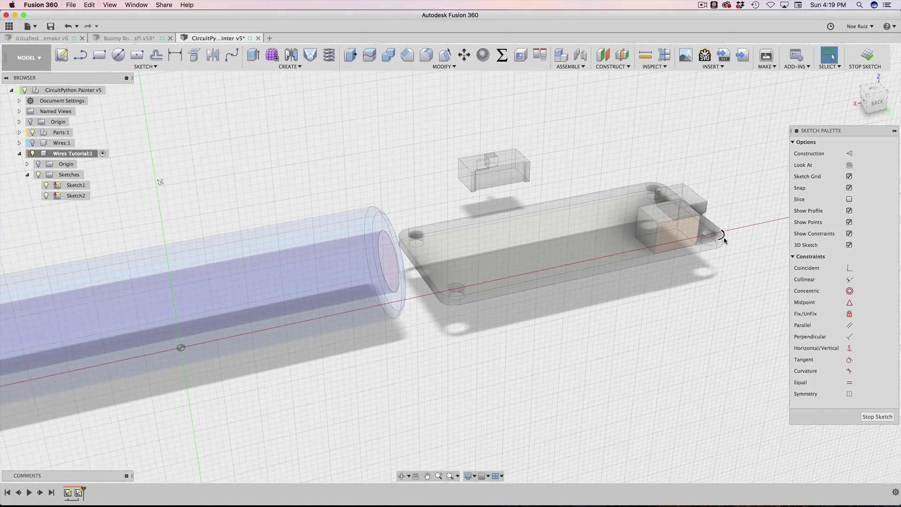
pyautogui.scroll(5, 723, 239)
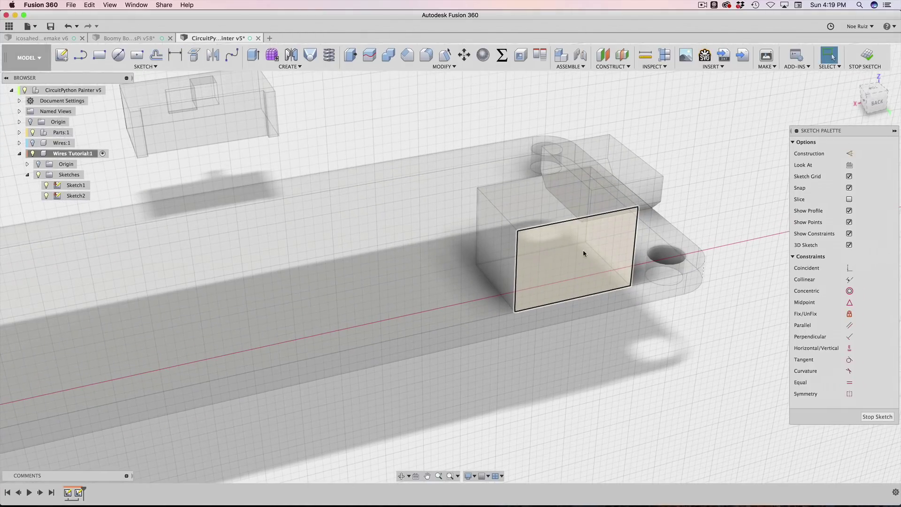
pyautogui.click(878, 103)
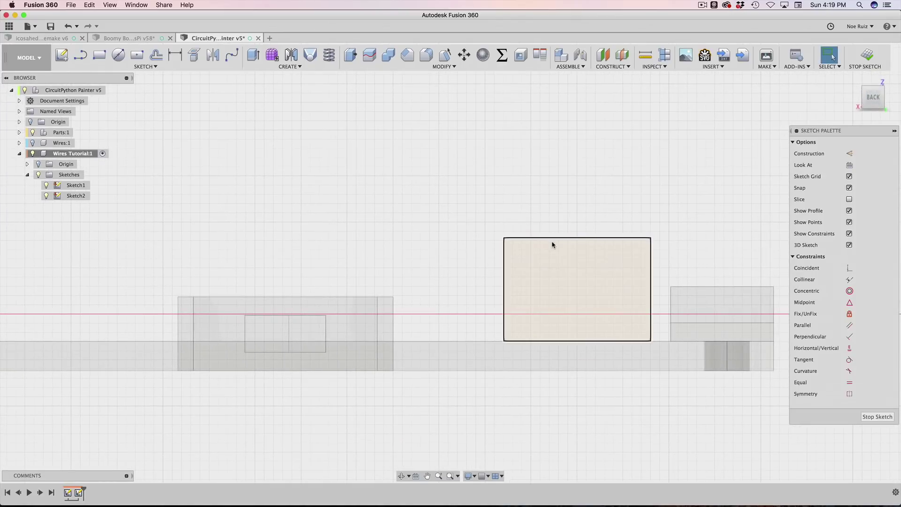
# Step: Draw a 1.5 mm diameter circle centred on the connector face
pyautogui.press('c')
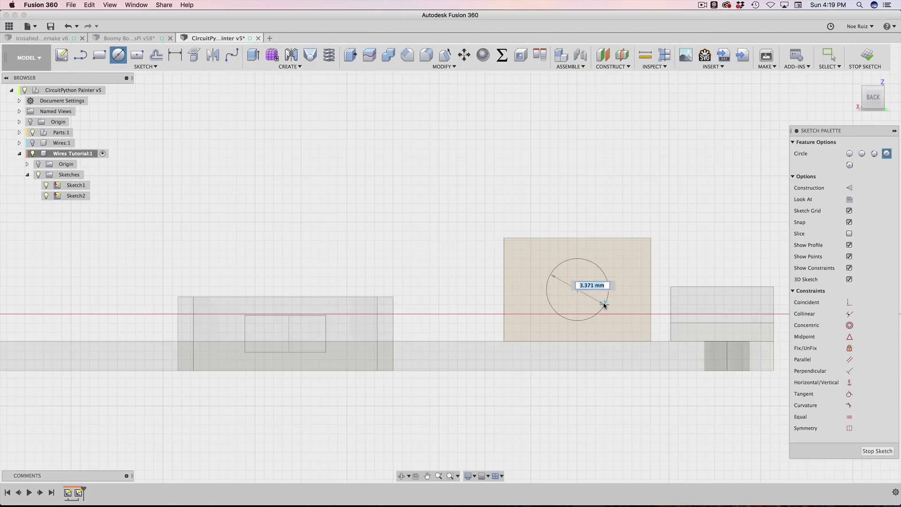
pyautogui.write('1.5')
pyautogui.press('Return')
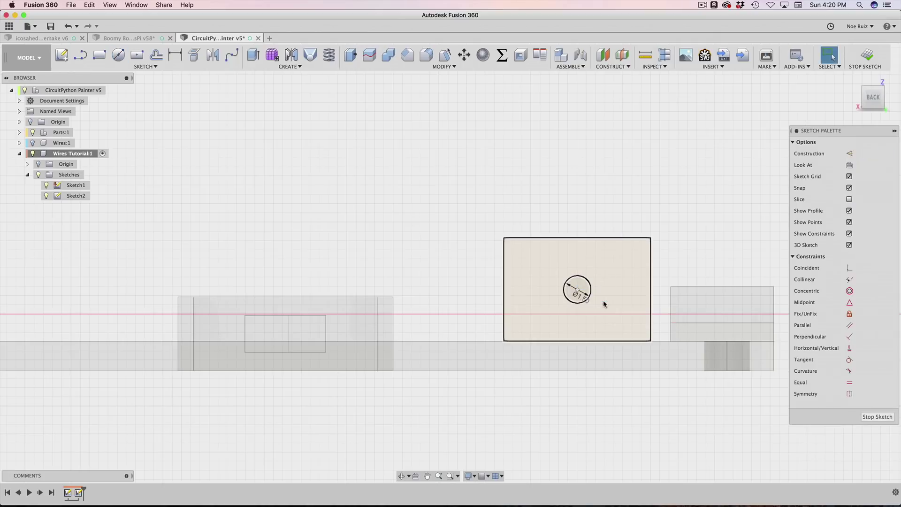
pyautogui.keyDown('shift'); pyautogui.moveTo(604, 303); pyautogui.dragTo(537, 267, button='middle'); pyautogui.keyUp('shift')
# Step: Use Include 3D Geometry to reference the battery-end circle's centre point in Sketch2
pyautogui.scroll(-3, 729, 183)
pyautogui.scroll(8, 587, 263)
pyautogui.scroll(-10, 623, 219)
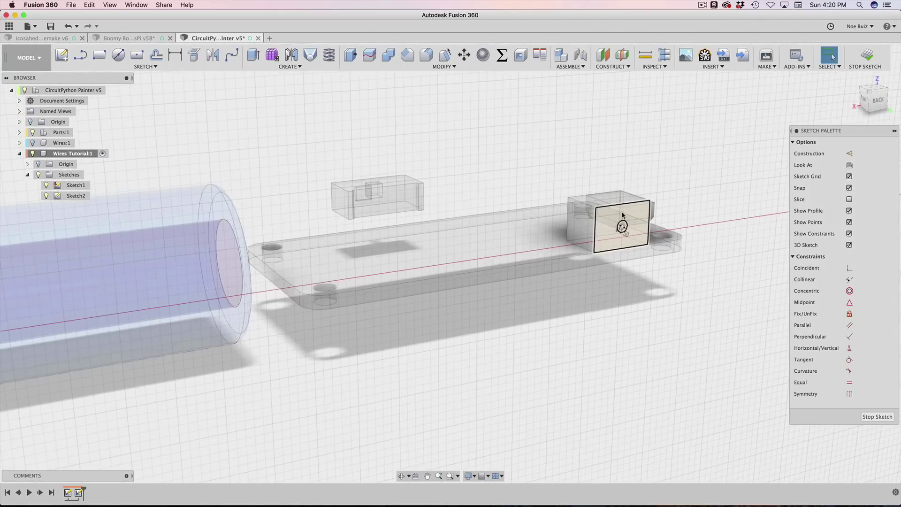
pyautogui.keyDown('shift'); pyautogui.moveTo(151, 236); pyautogui.dragTo(181, 247, button='middle'); pyautogui.keyUp('shift')
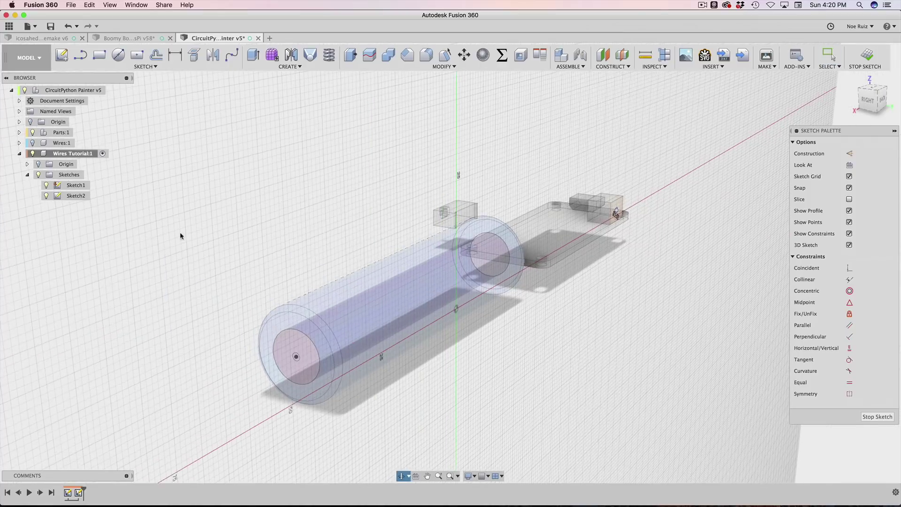
pyautogui.scroll(8, 307, 364)
pyautogui.scroll(-5, 357, 363)
pyautogui.scroll(3, 358, 360)
pyautogui.write('s')
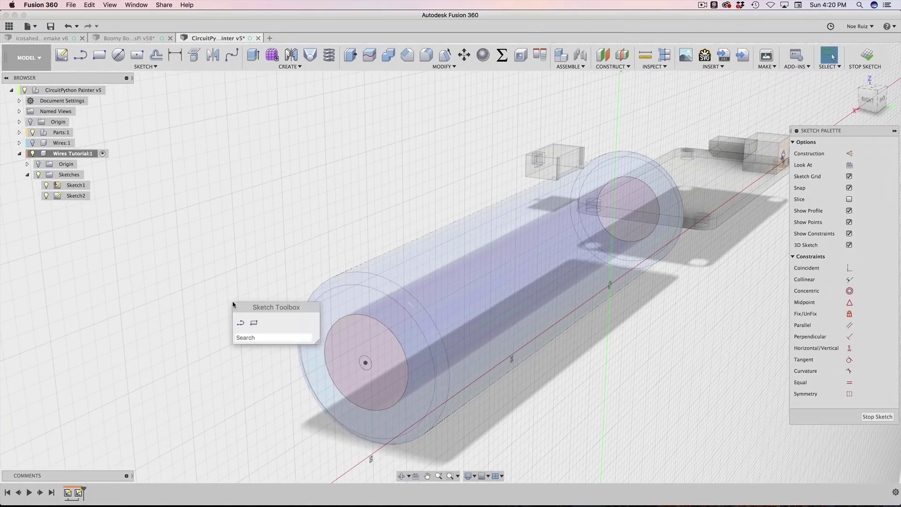
pyautogui.write('include')
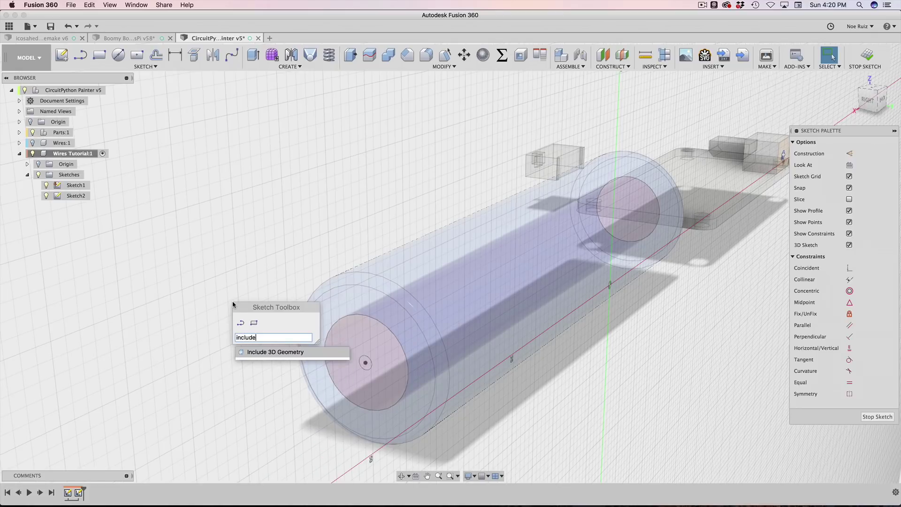
pyautogui.click(284, 353)
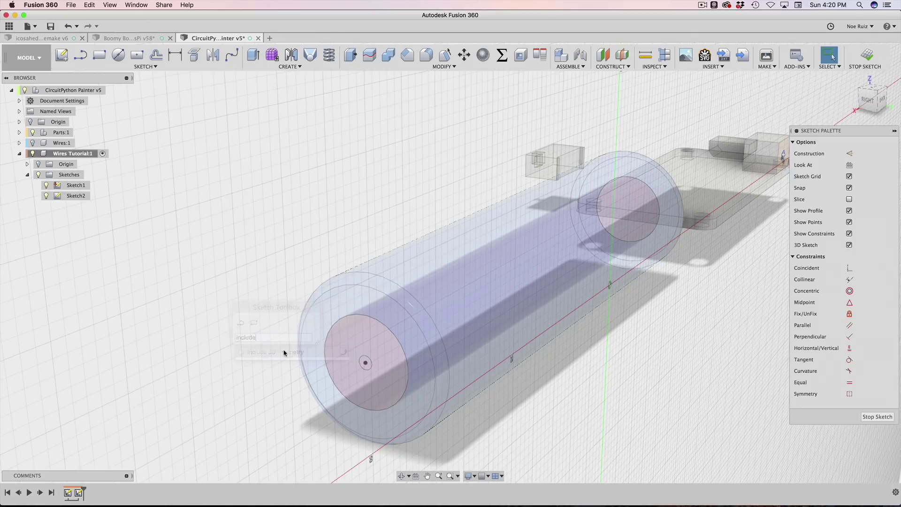
pyautogui.scroll(3, 281, 352)
pyautogui.click(397, 341)
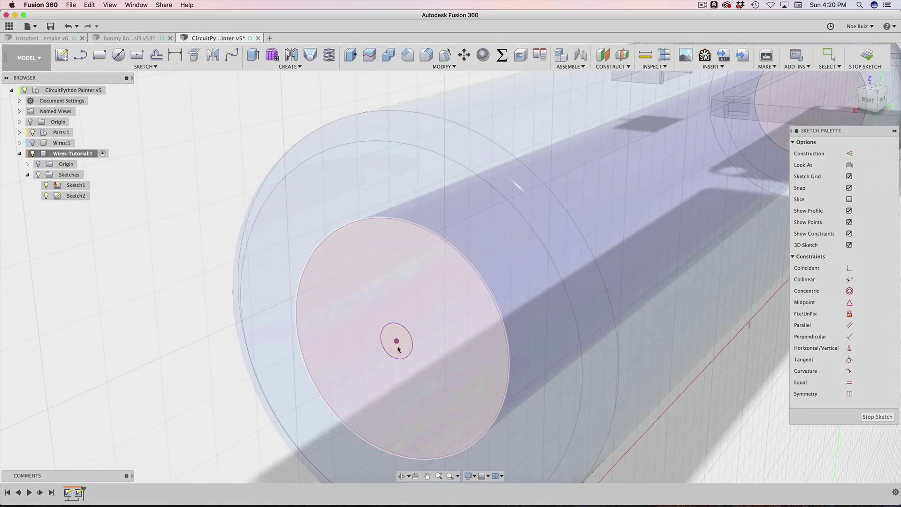
pyautogui.scroll(-5, 397, 341)
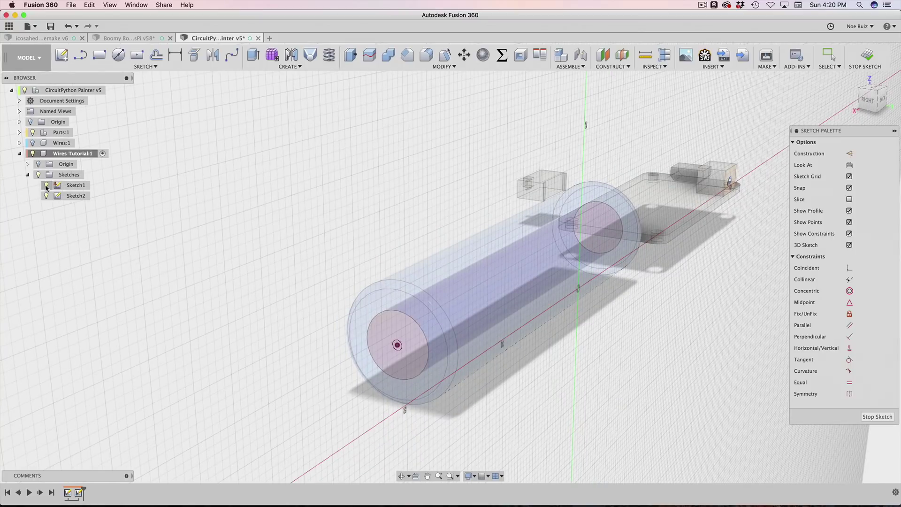
pyautogui.scroll(6, 401, 314)
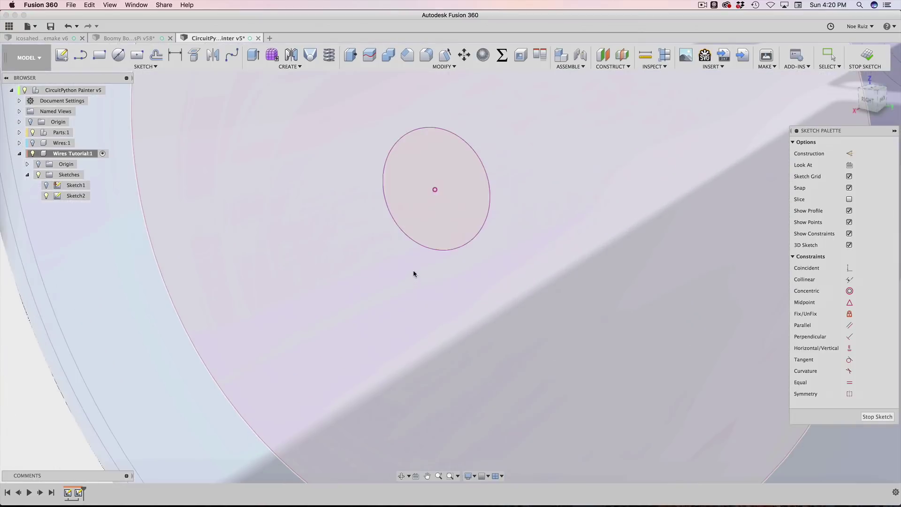
# Step: Activate the Spline tool and orient the model to a flat Back view
pyautogui.scroll(-5, 413, 256)
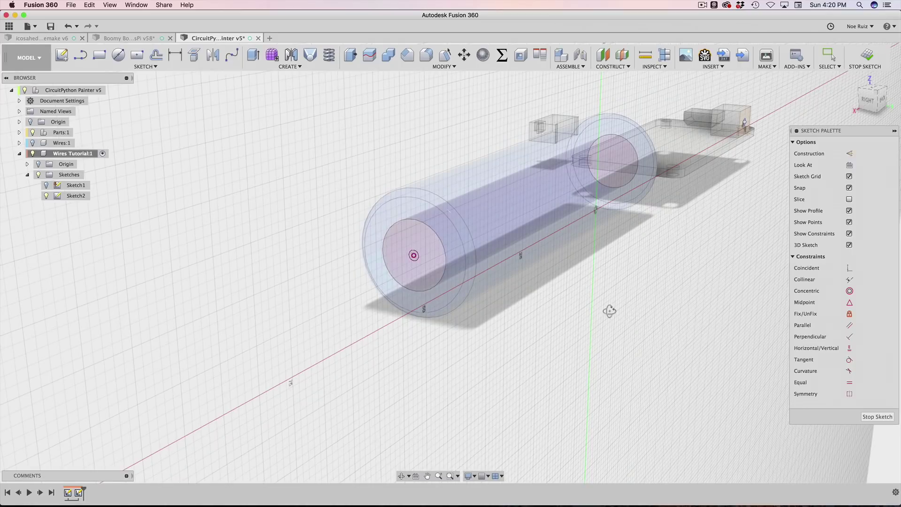
pyautogui.keyDown('shift'); pyautogui.moveTo(604, 312); pyautogui.dragTo(400, 302, button='middle'); pyautogui.keyUp('shift')
pyautogui.scroll(-4, 400, 302)
pyautogui.keyDown('shift'); pyautogui.moveTo(346, 334); pyautogui.dragTo(374, 324, button='middle'); pyautogui.keyUp('shift')
pyautogui.click(237, 56)
pyautogui.moveTo(300, 125); pyautogui.dragTo(312, 141, button='middle')
pyautogui.keyDown('shift'); pyautogui.moveTo(306, 309); pyautogui.dragTo(322, 309, button='middle'); pyautogui.keyUp('shift')
pyautogui.scroll(6, 391, 305)
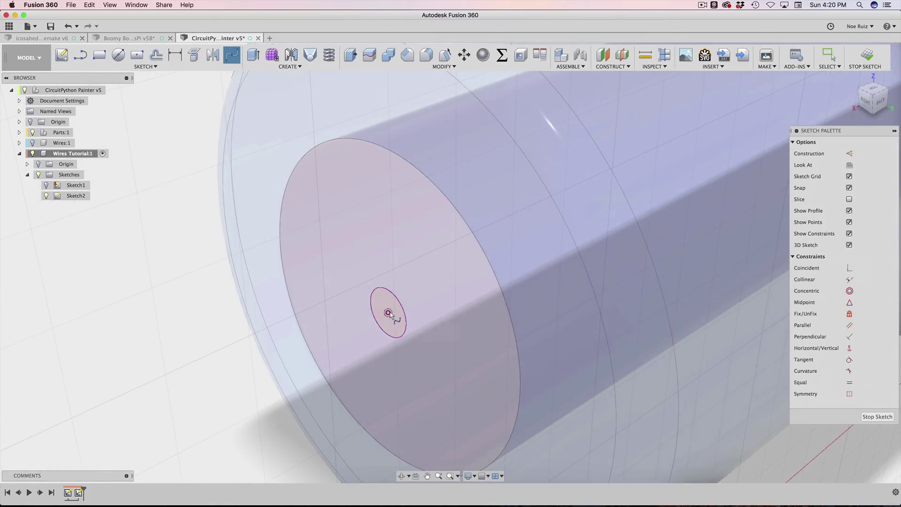
pyautogui.scroll(-10, 351, 323)
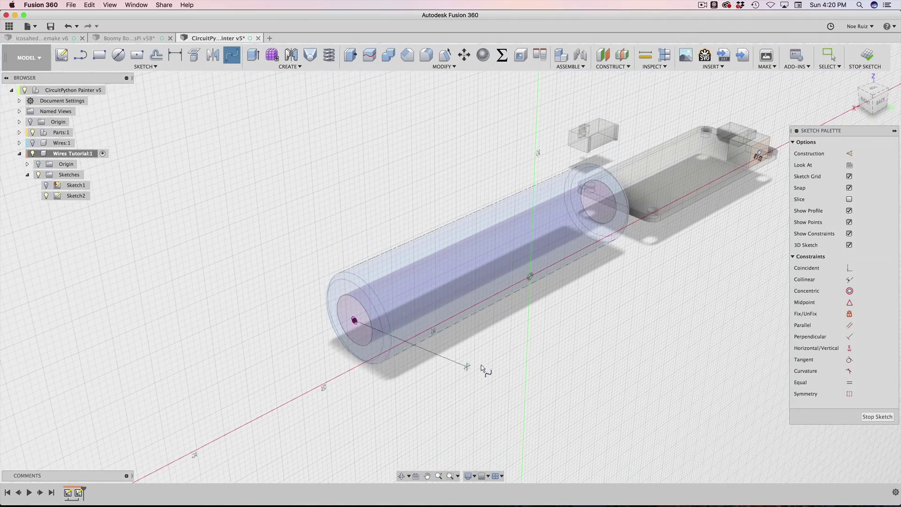
pyautogui.keyDown('shift'); pyautogui.moveTo(488, 311); pyautogui.dragTo(342, 382, button='middle'); pyautogui.keyUp('shift')
pyautogui.click(880, 101)
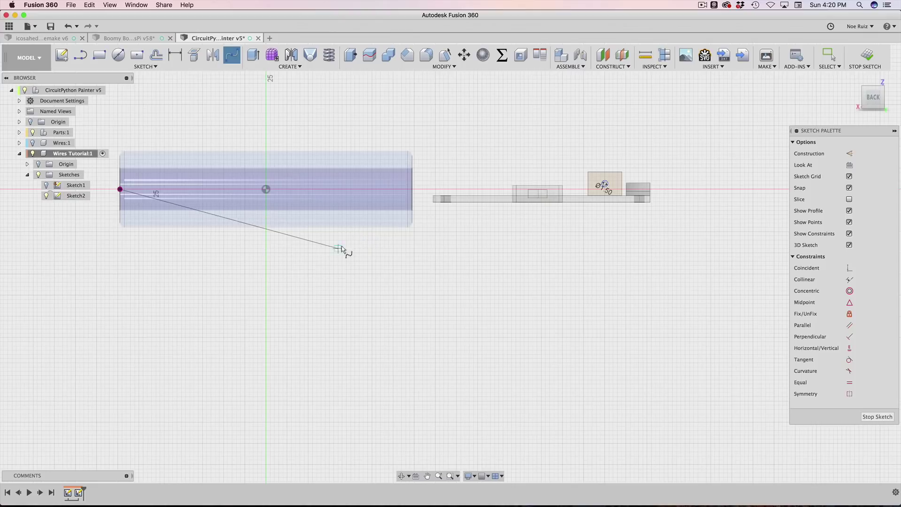
# Step: Draw the spline through a point below the battery to the connector circle's centre
pyautogui.click(393, 239)
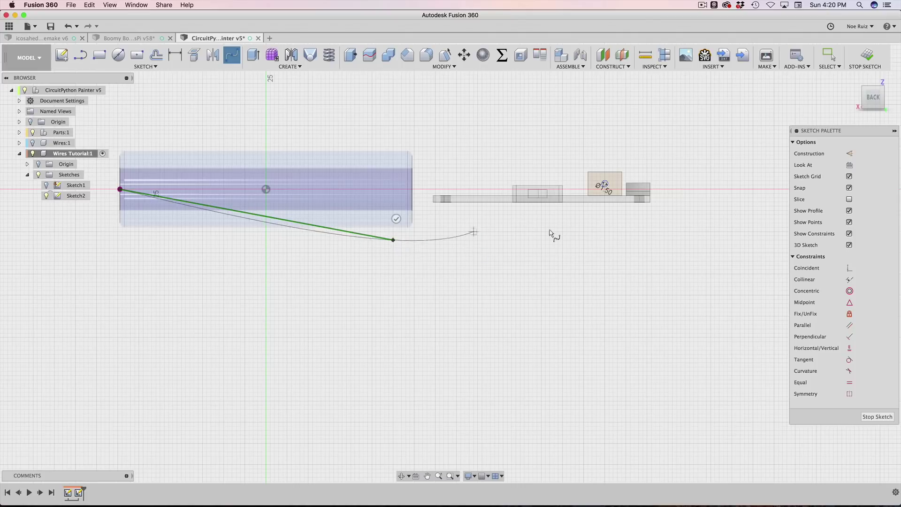
pyautogui.scroll(5, 604, 207)
pyautogui.scroll(5, 544, 289)
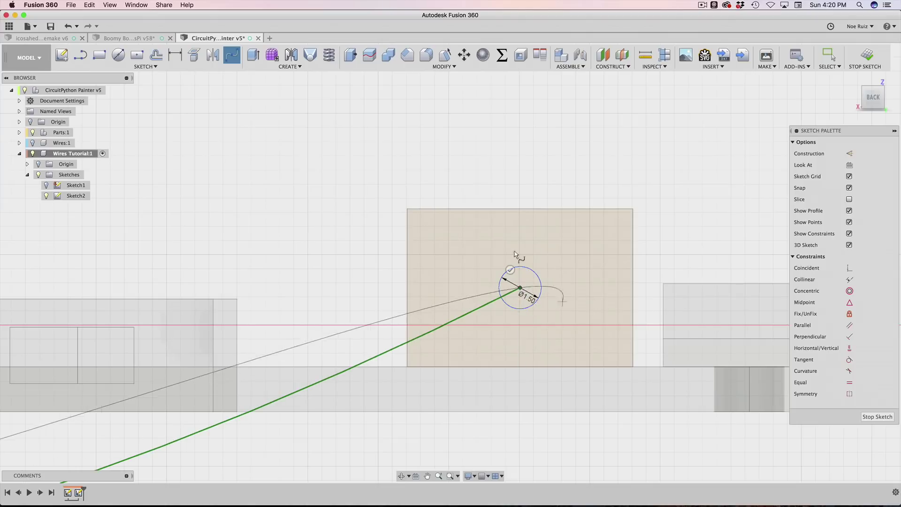
pyautogui.scroll(-4, 510, 268)
pyautogui.scroll(3, 510, 266)
pyautogui.scroll(-1, 510, 266)
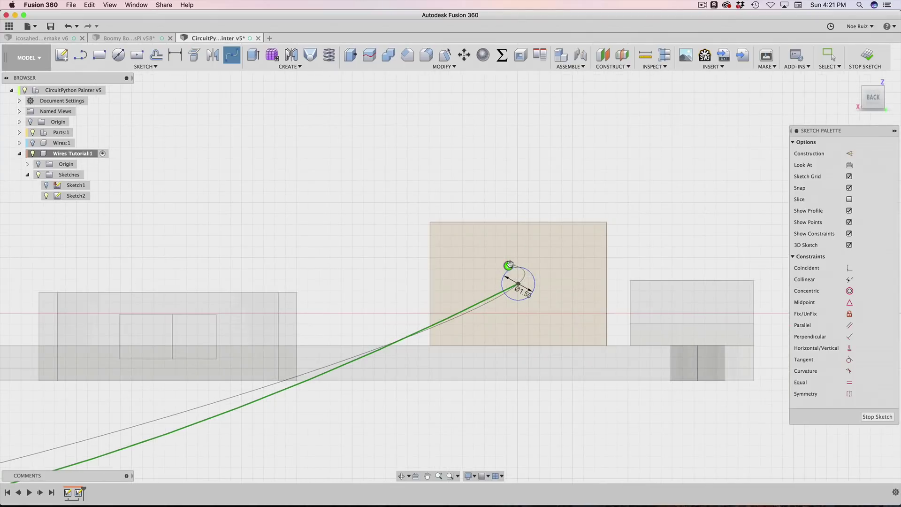
pyautogui.click(510, 265)
pyautogui.scroll(-5, 509, 272)
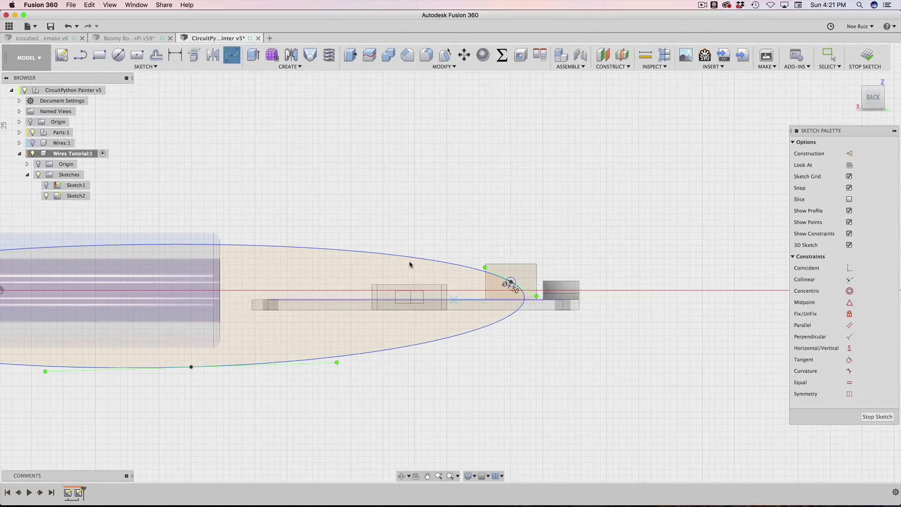
pyautogui.moveTo(388, 243); pyautogui.dragTo(556, 219, button='middle')
pyautogui.scroll(-3, 452, 195)
pyautogui.keyDown('shift'); pyautogui.moveTo(442, 195); pyautogui.dragTo(448, 199, button='middle'); pyautogui.keyUp('shift')
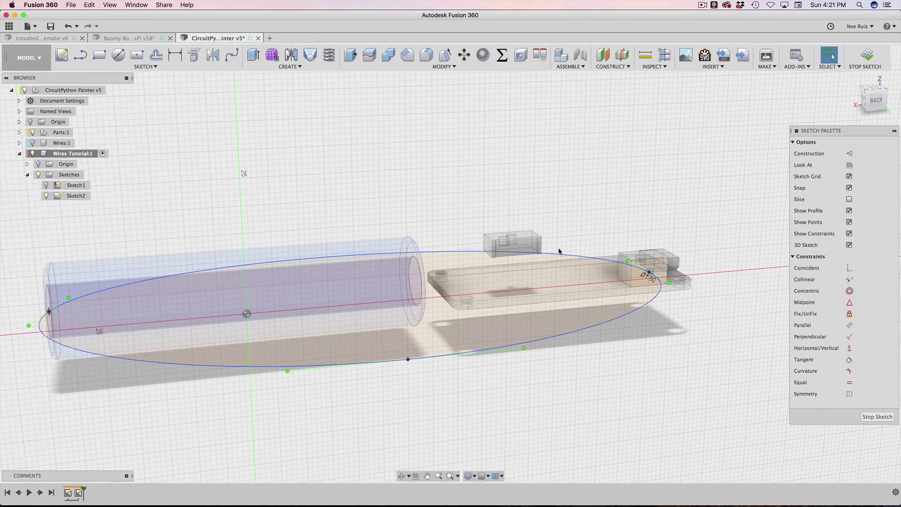
pyautogui.scroll(2, 561, 253)
pyautogui.scroll(2, 565, 237)
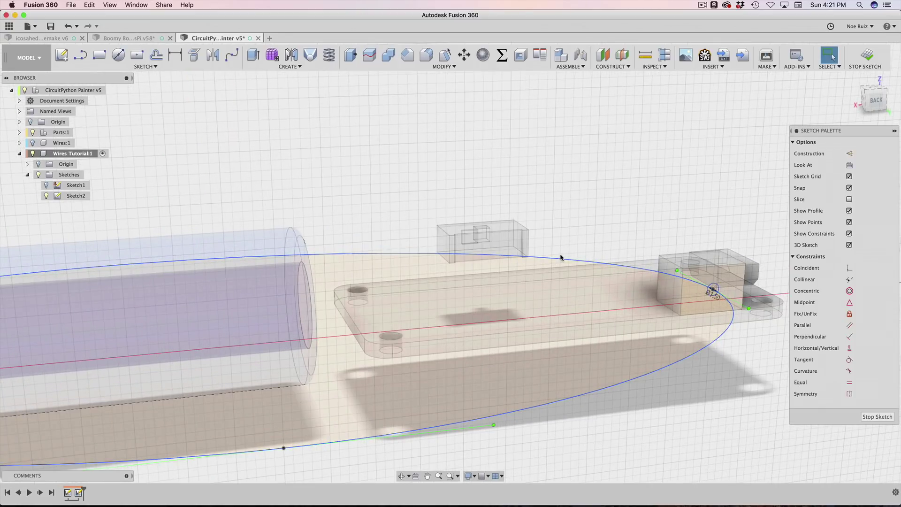
# Step: Convert the looped spline into an open curve with Open/Close Spline Curve
pyautogui.click(561, 260)
pyautogui.rightClick(561, 260)
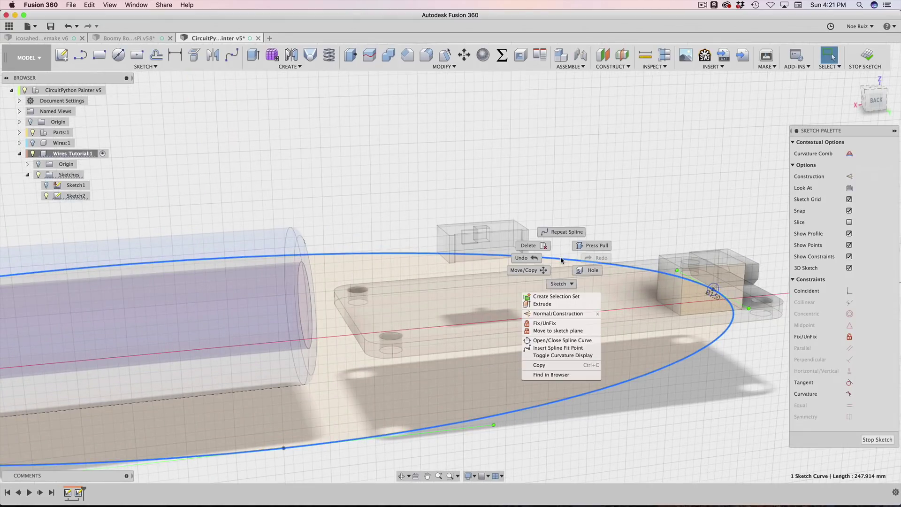
pyautogui.click(585, 341)
pyautogui.scroll(-5, 575, 303)
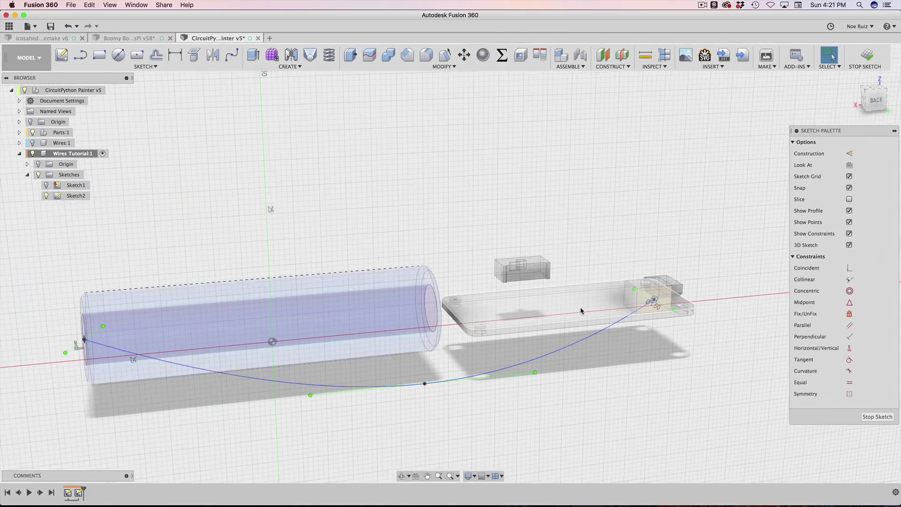
pyautogui.scroll(-2, 575, 303)
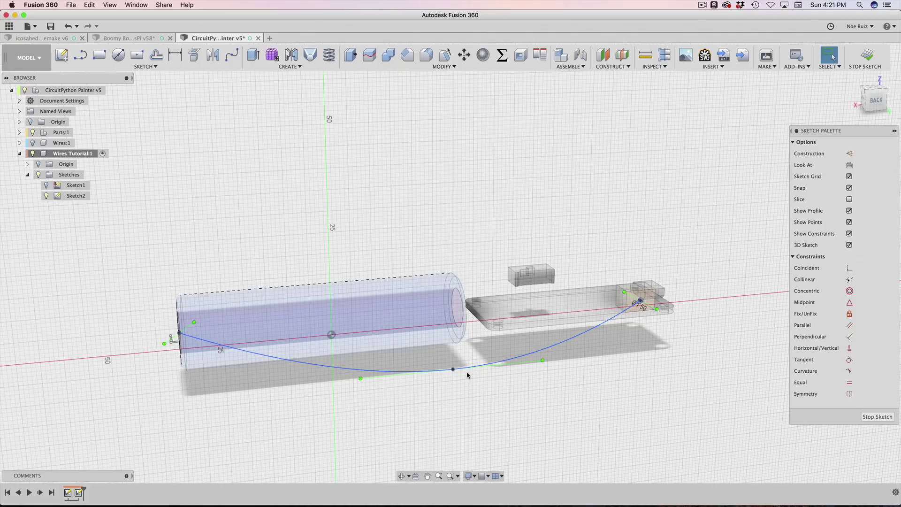
pyautogui.scroll(-3, 691, 329)
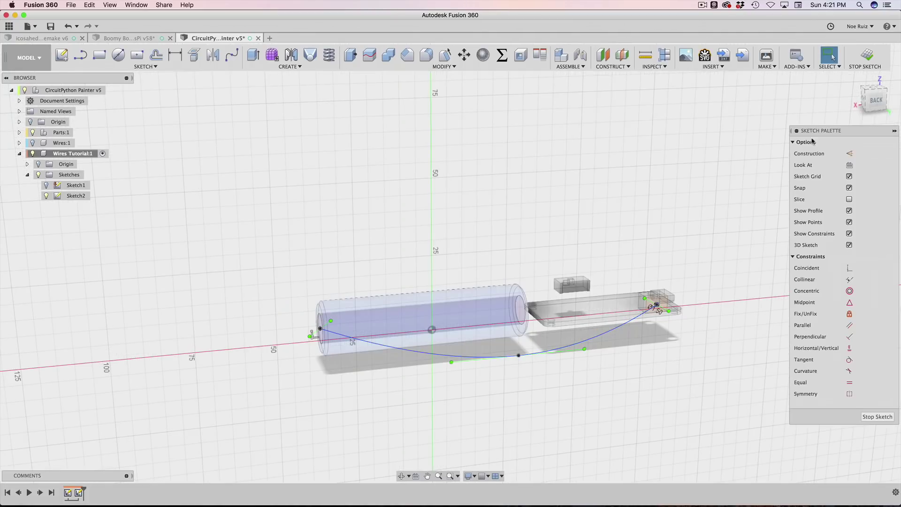
# Step: Check the open spline from the Back and Top views and at the battery end
pyautogui.click(876, 100)
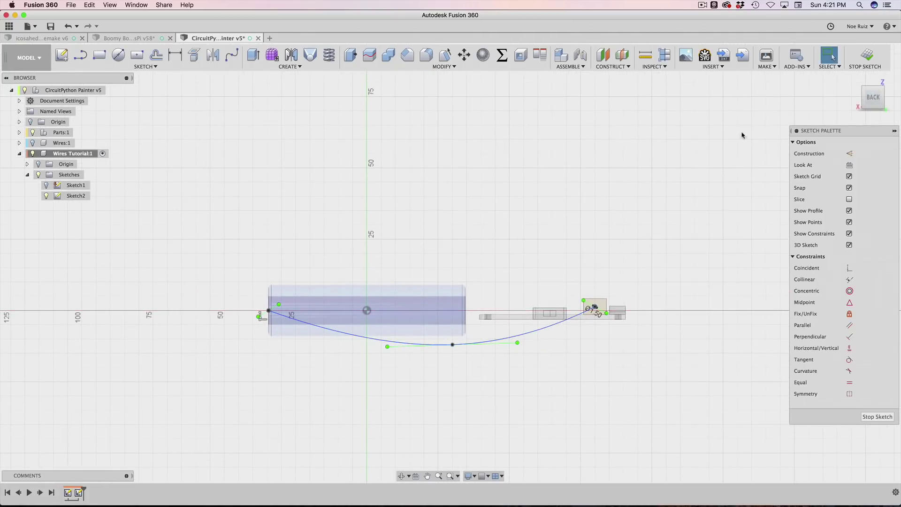
pyautogui.click(874, 82)
pyautogui.scroll(1, 164, 304)
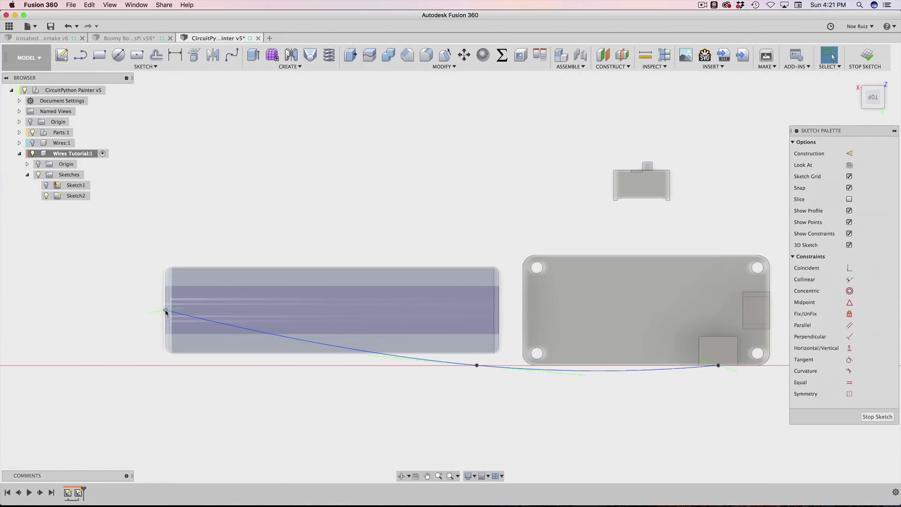
pyautogui.scroll(-2, 357, 364)
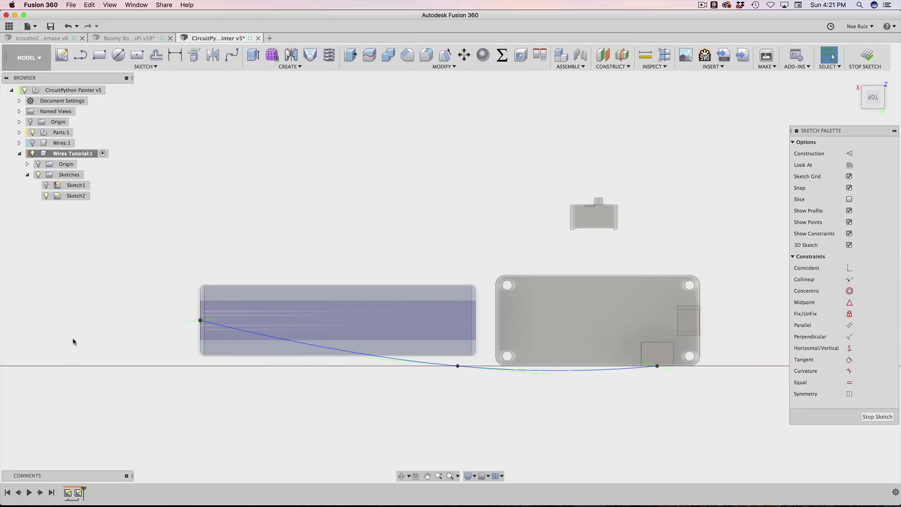
pyautogui.moveTo(74, 342)
pyautogui.mouseDown(button='middle')
pyautogui.moveTo(229, 299)
pyautogui.moveTo(267, 299)
pyautogui.moveTo(297, 283)
pyautogui.mouseUp(button='middle')
pyautogui.scroll(5, 426, 370)
pyautogui.scroll(-3, 406, 344)
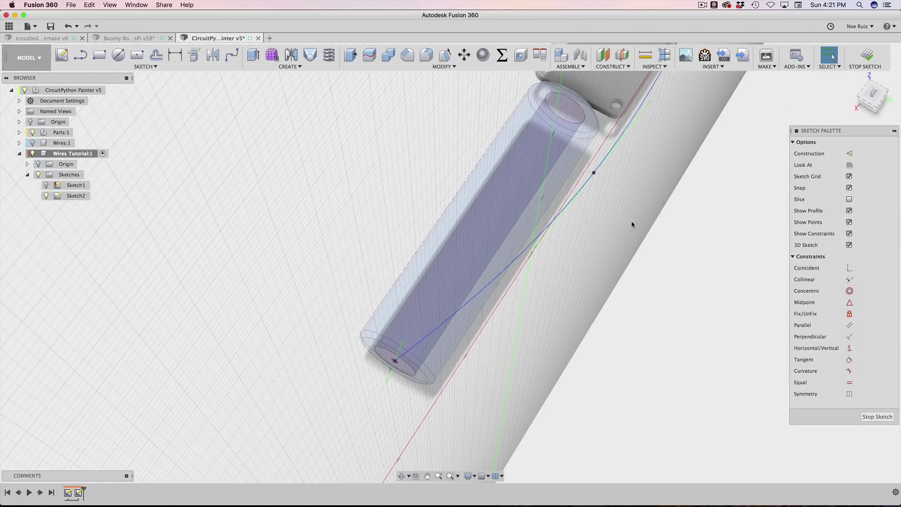
pyautogui.click(868, 100)
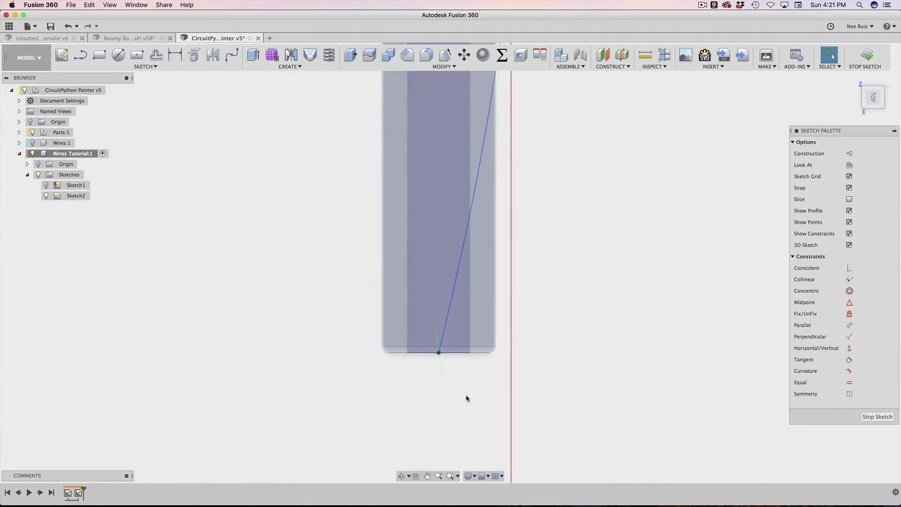
pyautogui.click(438, 372)
pyautogui.keyDown('shift'); pyautogui.moveTo(474, 410); pyautogui.dragTo(427, 370, button='middle'); pyautogui.keyUp('shift')
pyautogui.scroll(3, 362, 376)
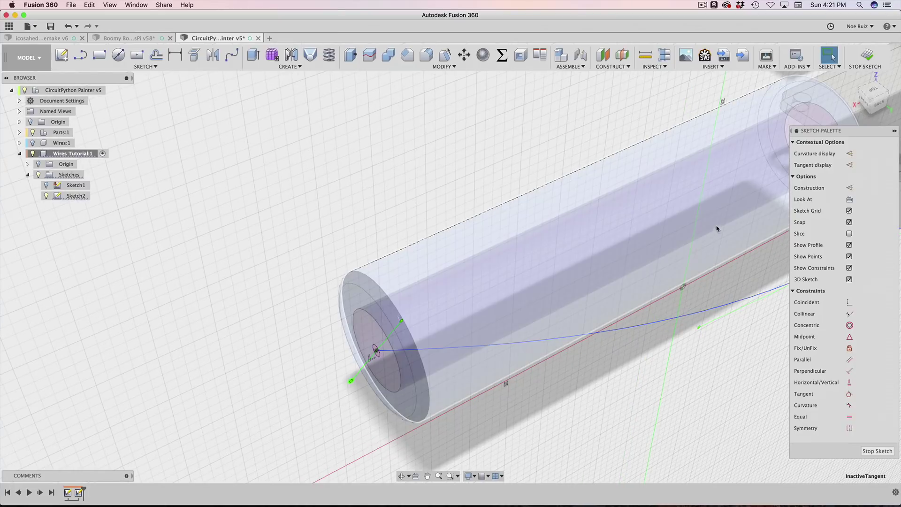
# Step: From the top view, rotate and move the spline's battery-end point so the wire leaves the battery at an angle
pyautogui.click(869, 93)
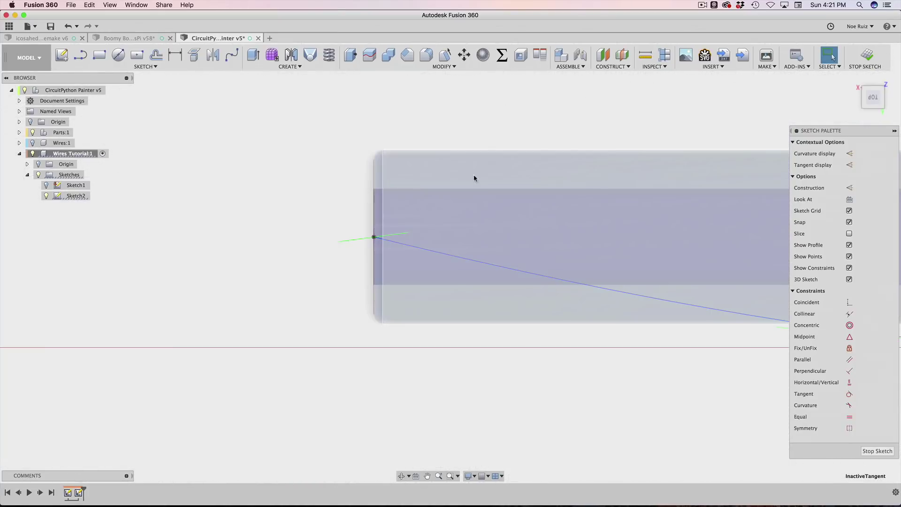
pyautogui.press('m')
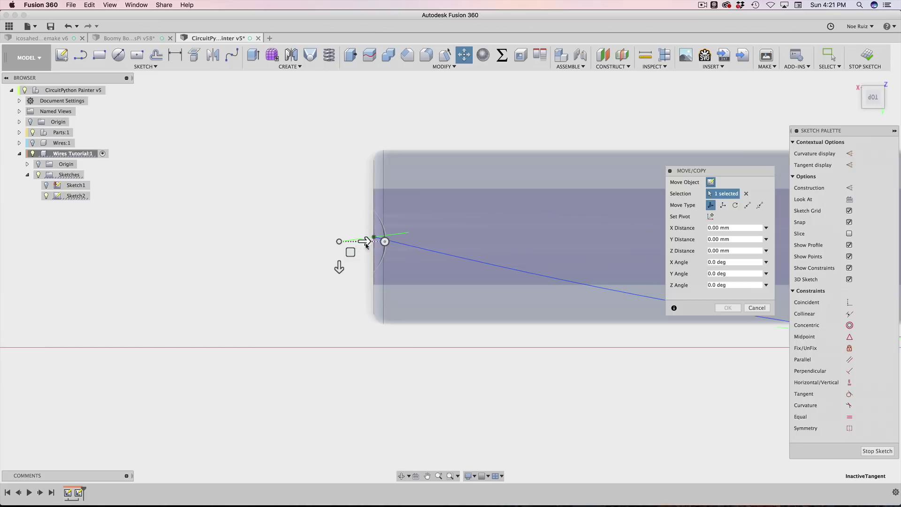
pyautogui.moveTo(384, 241); pyautogui.dragTo(327, 292)
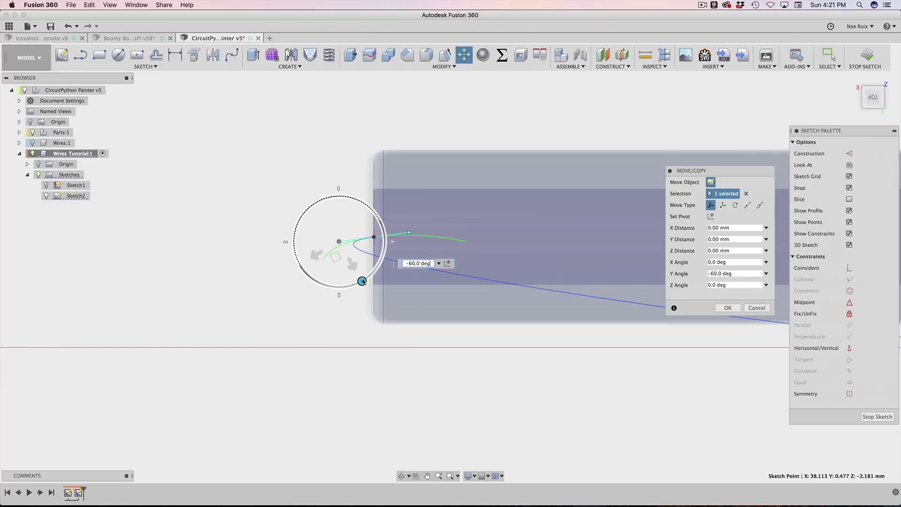
pyautogui.moveTo(337, 256)
pyautogui.mouseDown()
pyautogui.moveTo(327, 236)
pyautogui.moveTo(375, 185)
pyautogui.moveTo(346, 318)
pyautogui.moveTo(327, 337)
pyautogui.moveTo(311, 315)
pyautogui.moveTo(298, 332)
pyautogui.mouseUp()
pyautogui.scroll(-5, 309, 309)
pyautogui.moveTo(459, 324); pyautogui.dragTo(275, 305, button='middle')
pyautogui.press('Return')
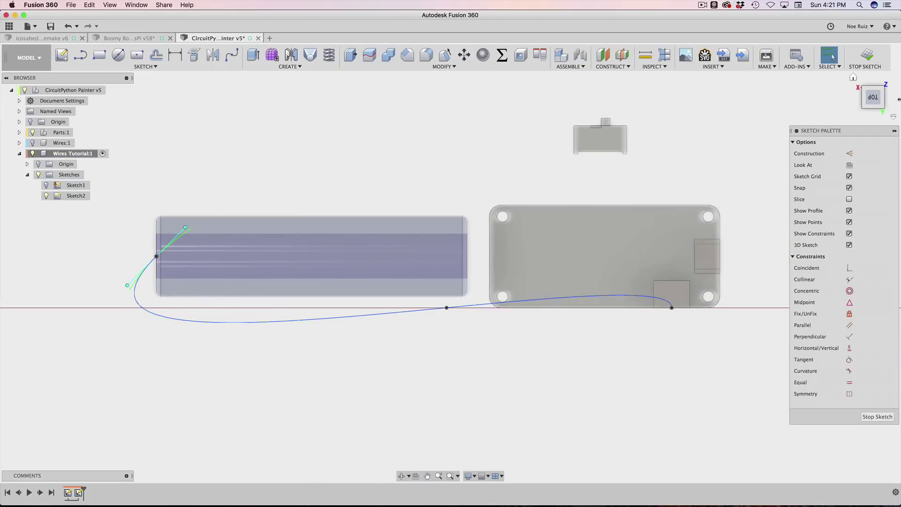
# Step: From the back view, pull the spline's middle point left to reshape the curve under the tube
pyautogui.click(873, 114)
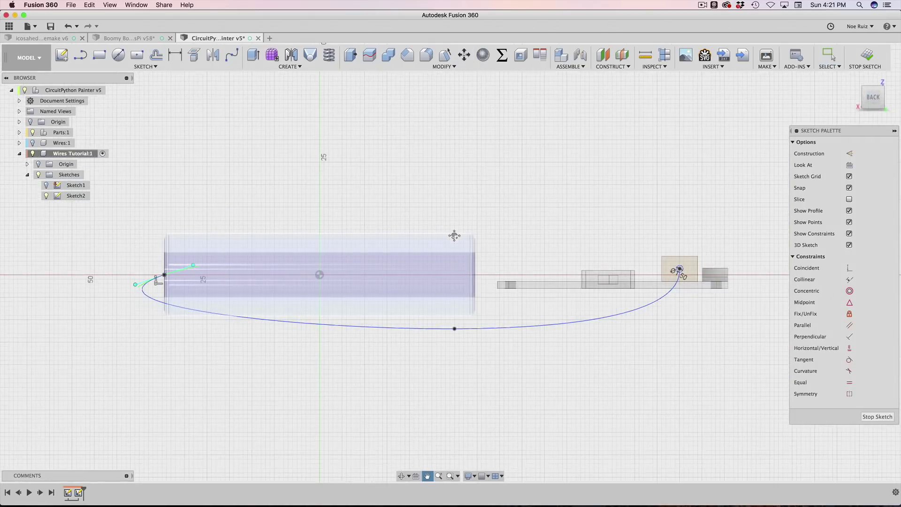
pyautogui.scroll(3, 451, 339)
pyautogui.click(447, 345)
pyautogui.scroll(-3, 449, 346)
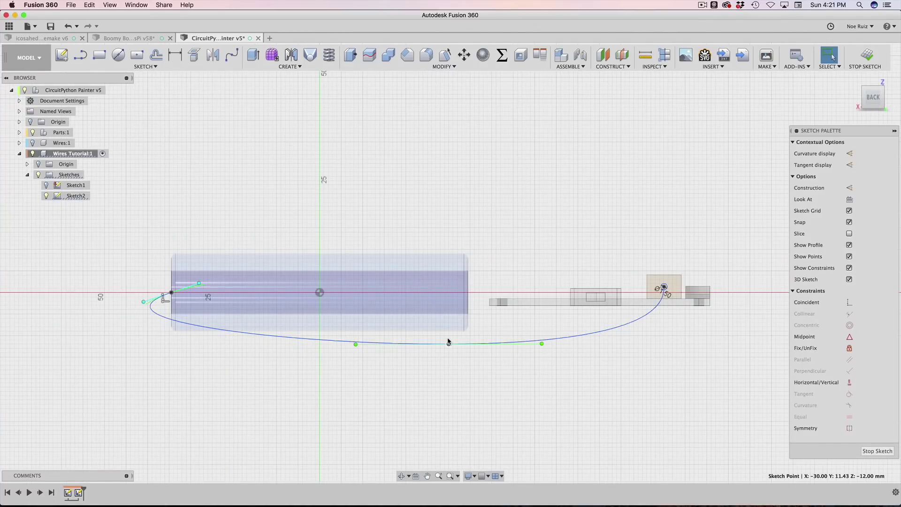
pyautogui.press('m')
pyautogui.moveTo(448, 343); pyautogui.dragTo(381, 274)
pyautogui.scroll(-3, 382, 273)
pyautogui.moveTo(553, 201)
pyautogui.mouseDown(button='middle')
pyautogui.moveTo(479, 197)
pyautogui.moveTo(549, 228)
pyautogui.moveTo(529, 261)
pyautogui.moveTo(533, 282)
pyautogui.mouseUp(button='middle')
pyautogui.press('Return')
# Step: Swing the connector-end spline point so the wire runs smoothly into the connector
pyautogui.scroll(3, 516, 288)
pyautogui.click(870, 99)
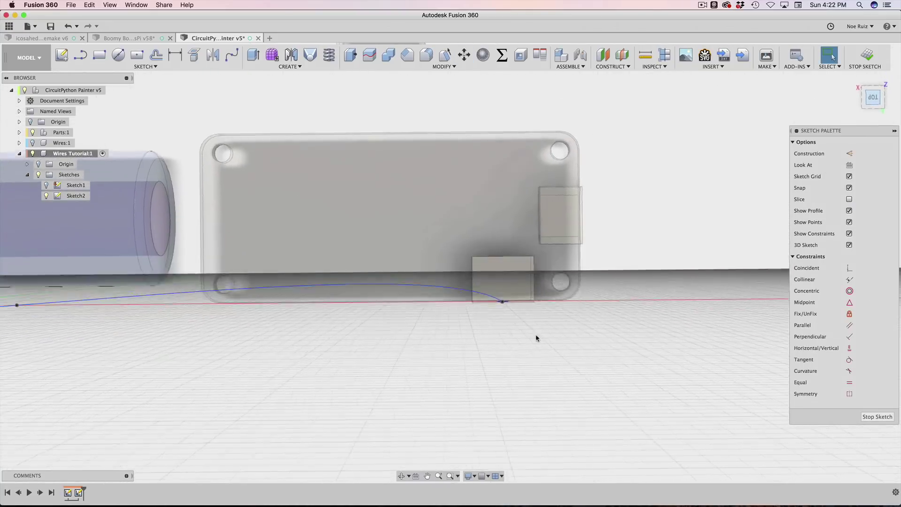
pyautogui.scroll(3, 516, 317)
pyautogui.keyDown('shift'); pyautogui.moveTo(493, 324); pyautogui.dragTo(494, 304, button='middle'); pyautogui.keyUp('shift')
pyautogui.click(493, 304)
pyautogui.click(874, 92)
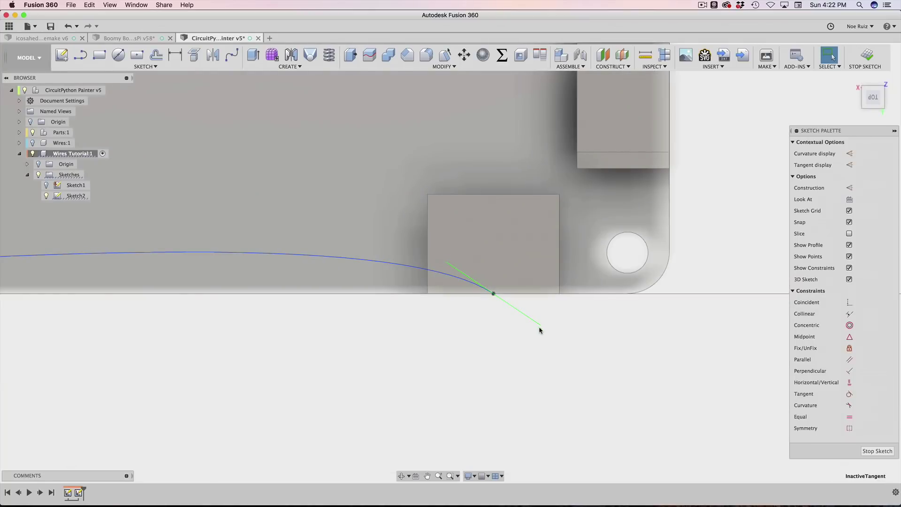
pyautogui.press('m')
pyautogui.moveTo(546, 329); pyautogui.dragTo(504, 239)
pyautogui.scroll(-5, 505, 234)
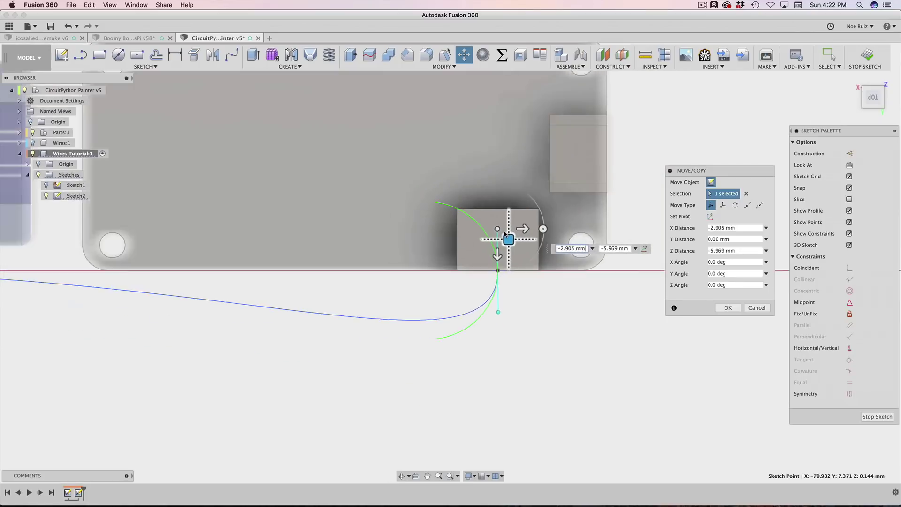
pyautogui.press('Return')
# Step: Stop Sketch2 and orbit to check the finished wire path
pyautogui.moveTo(388, 322); pyautogui.dragTo(685, 376, button='middle')
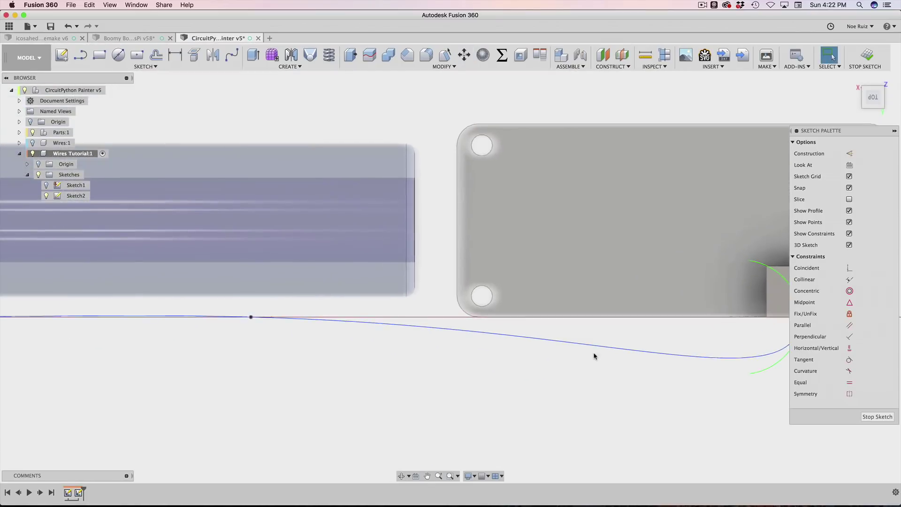
pyautogui.scroll(-5, 547, 344)
pyautogui.moveTo(427, 386); pyautogui.dragTo(569, 303, button='middle')
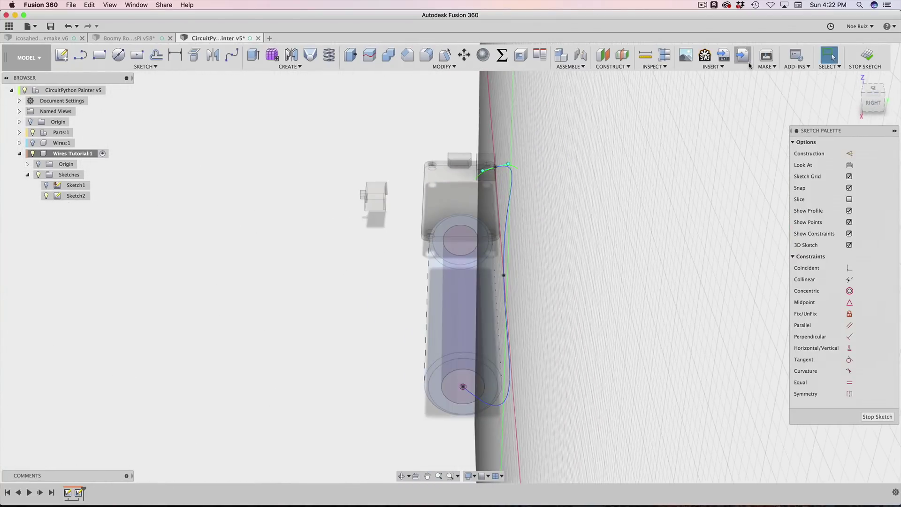
pyautogui.click(862, 64)
pyautogui.moveTo(621, 343)
pyautogui.keyDown('shift'); pyautogui.mouseDown(button='middle')
pyautogui.moveTo(579, 336)
pyautogui.moveTo(550, 305)
pyautogui.moveTo(563, 336)
pyautogui.moveTo(583, 336)
pyautogui.moveTo(537, 317)
pyautogui.mouseUp(button='middle'); pyautogui.keyUp('shift')
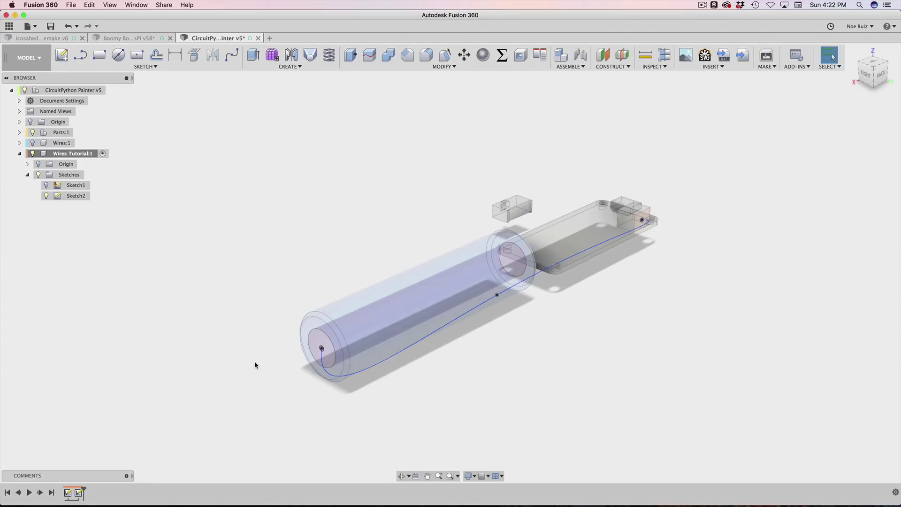
# Step: Start a loft from the battery-end circle with the wire curve as its Centerline guide
pyautogui.scroll(2, 278, 365)
pyautogui.write('s')
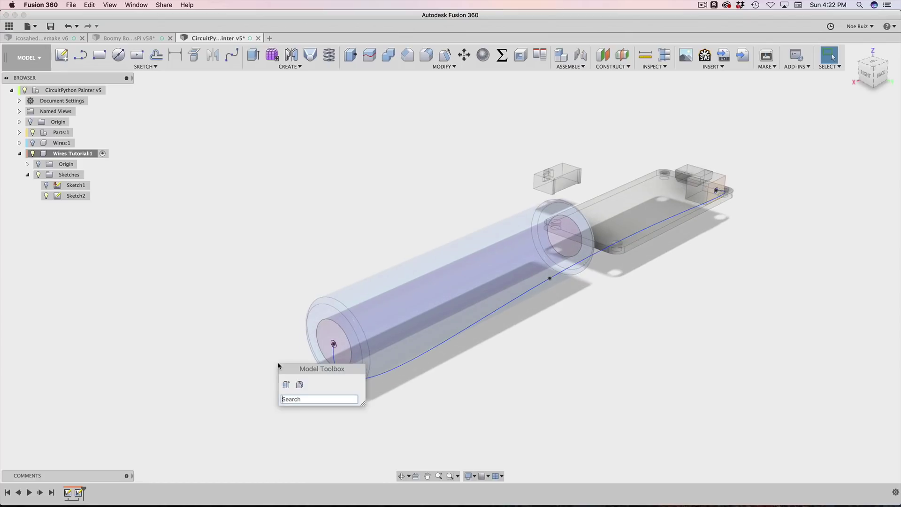
pyautogui.write('loft')
pyautogui.press('Return')
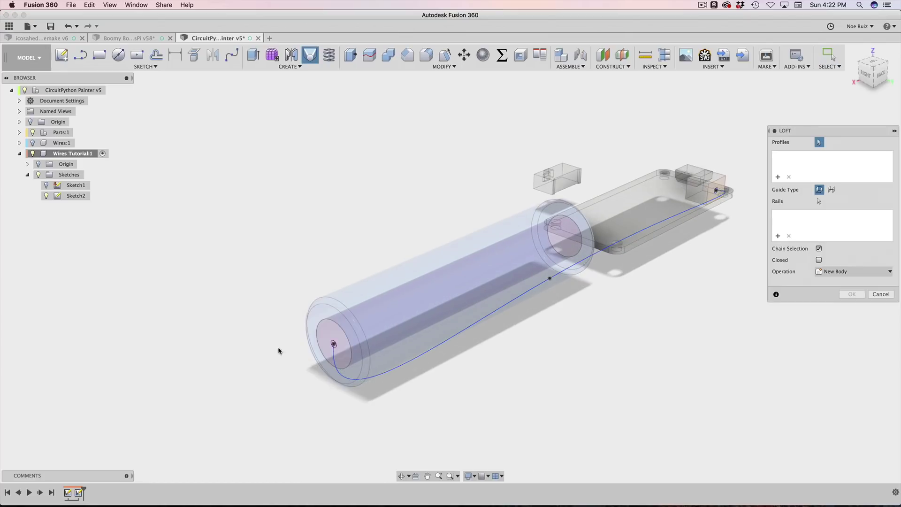
pyautogui.scroll(10, 328, 346)
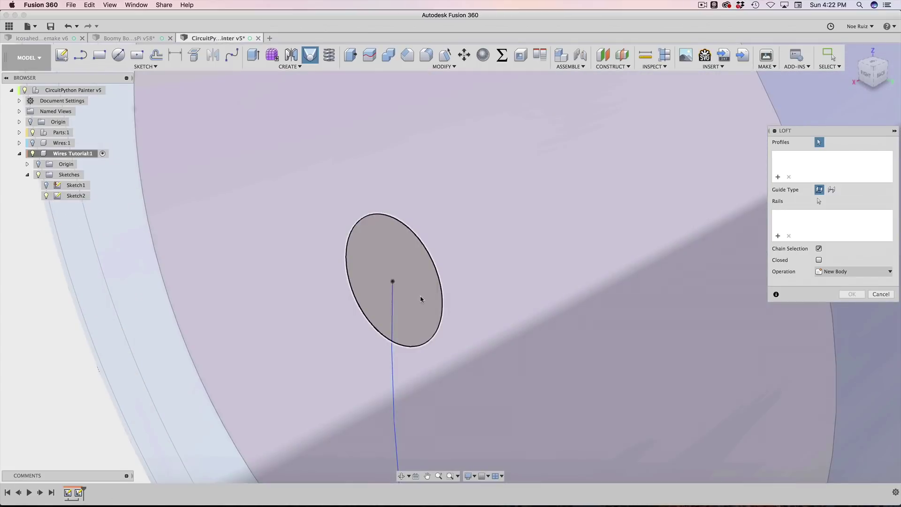
pyautogui.click(421, 298)
pyautogui.scroll(-6, 428, 301)
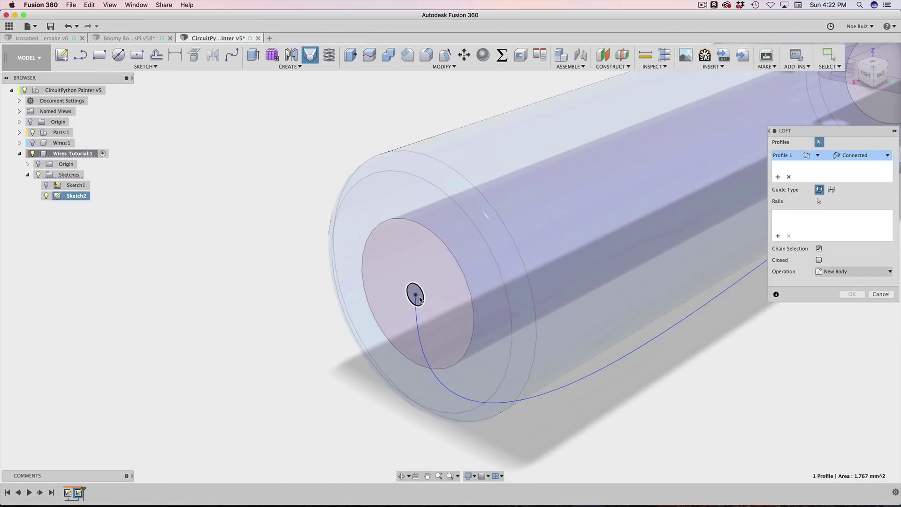
pyautogui.scroll(3, 469, 286)
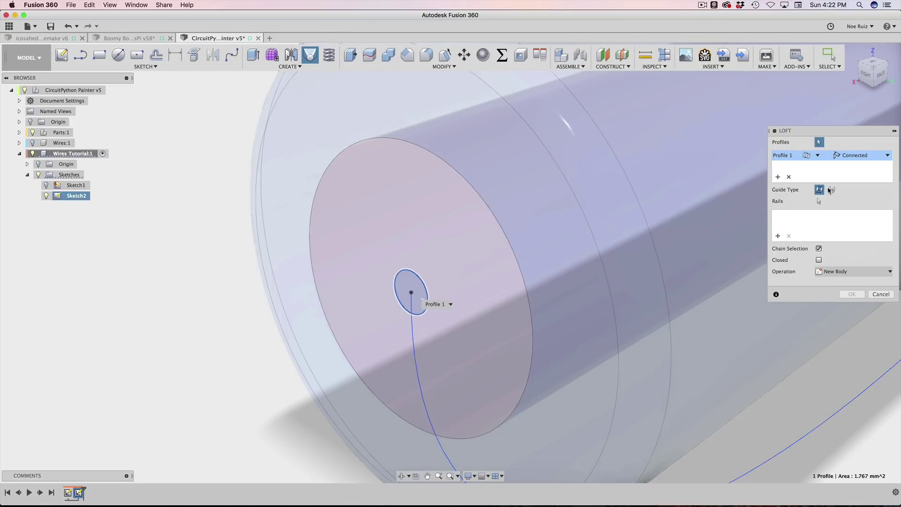
pyautogui.click(831, 189)
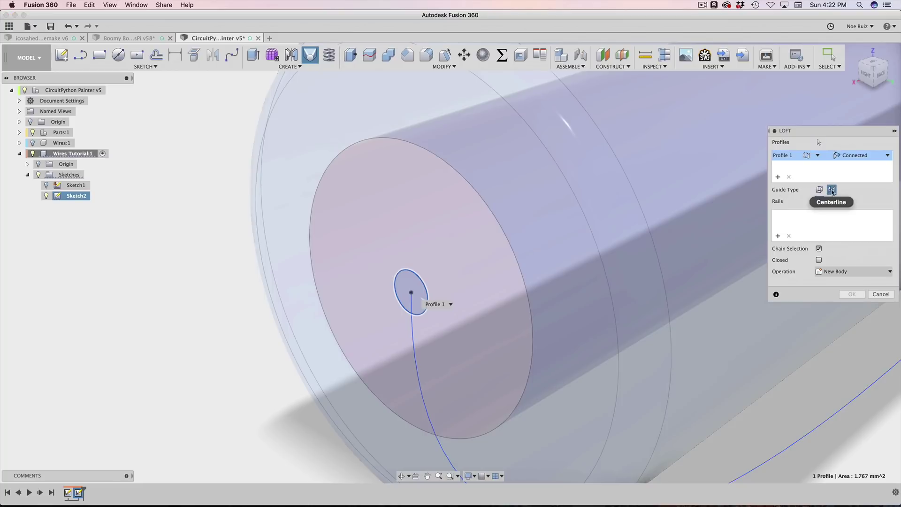
pyautogui.click(419, 372)
# Step: Add the connector-end circle as the second profile and create the loft as a New Body
pyautogui.scroll(-6, 418, 372)
pyautogui.scroll(3, 657, 268)
pyautogui.scroll(3, 630, 281)
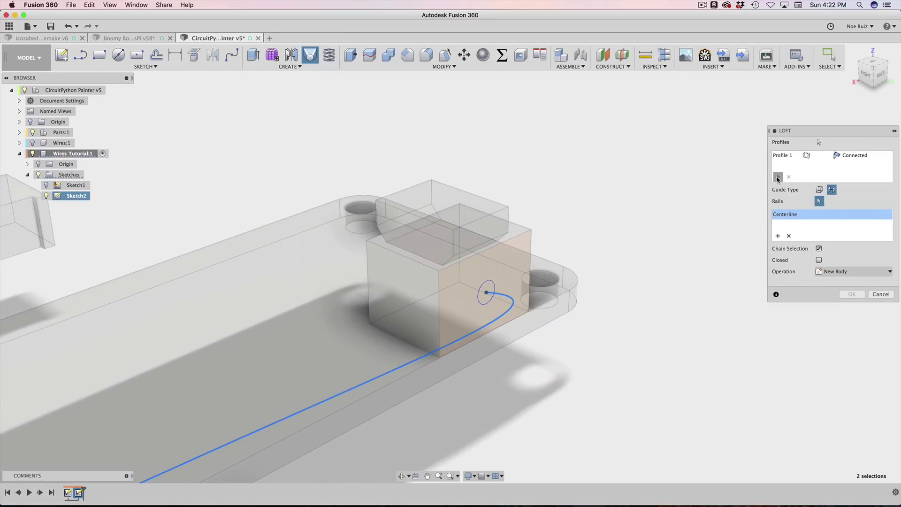
pyautogui.keyDown('shift'); pyautogui.moveTo(519, 243); pyautogui.dragTo(482, 300, button='middle'); pyautogui.keyUp('shift')
pyautogui.click(485, 290)
pyautogui.scroll(-8, 484, 291)
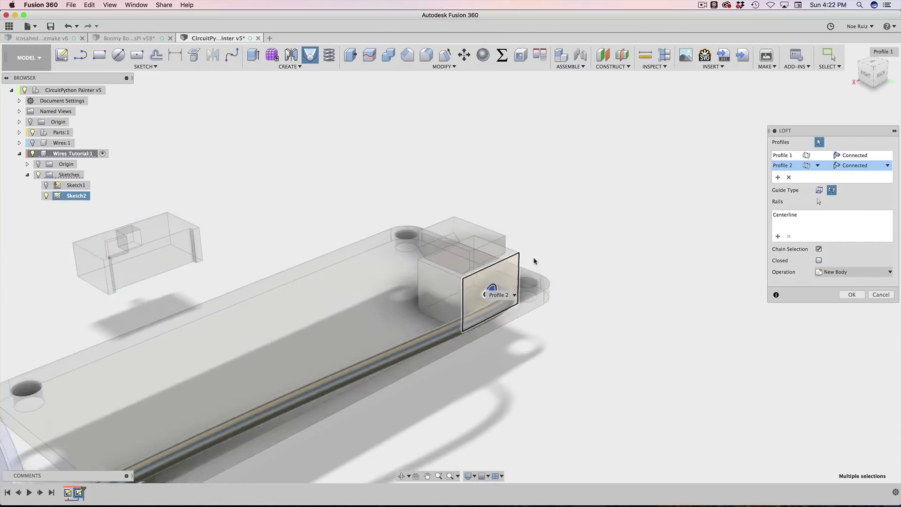
pyautogui.click(829, 272)
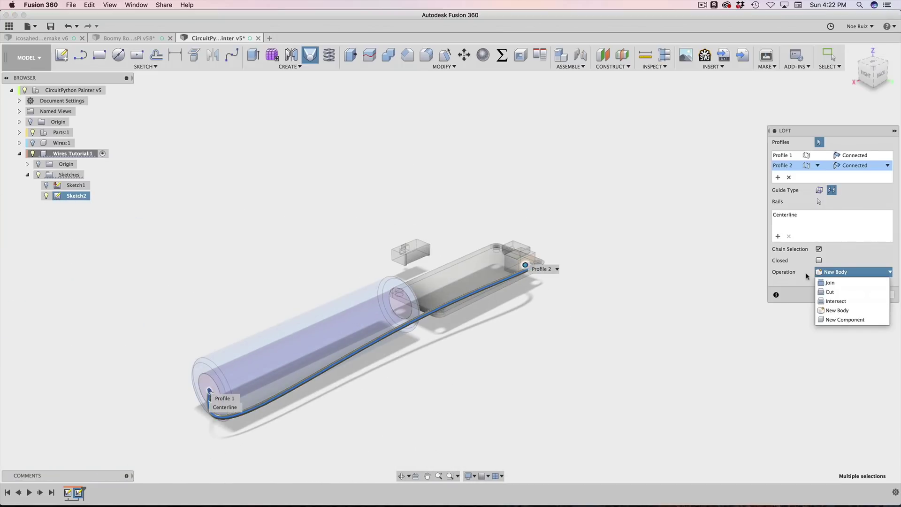
pyautogui.click(806, 272)
pyautogui.click(852, 295)
pyautogui.keyDown('shift'); pyautogui.moveTo(537, 357); pyautogui.dragTo(391, 315, button='middle'); pyautogui.keyUp('shift')
# Step: Move and rotate a wire spline point about −10 mm in X and −2.6 mm in Z, rebuilding the lofted wire
pyautogui.scroll(5, 391, 315)
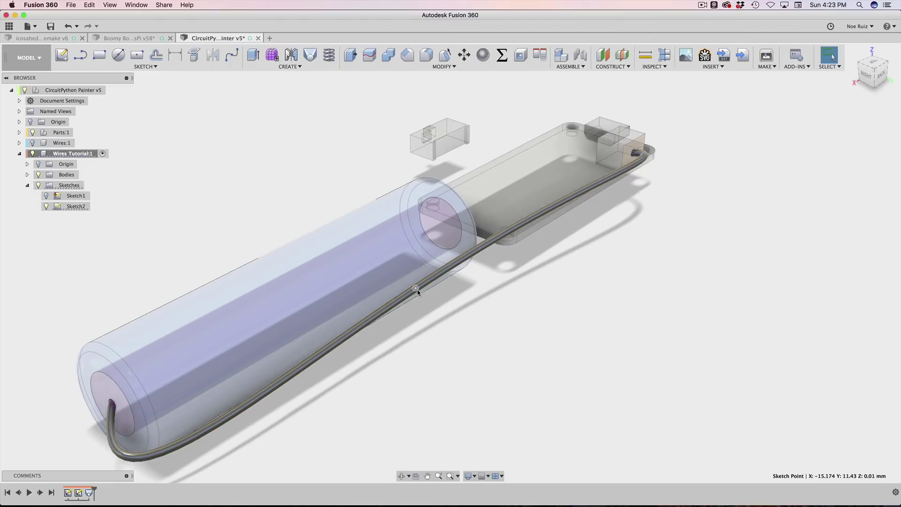
pyautogui.click(416, 288)
pyautogui.press('m')
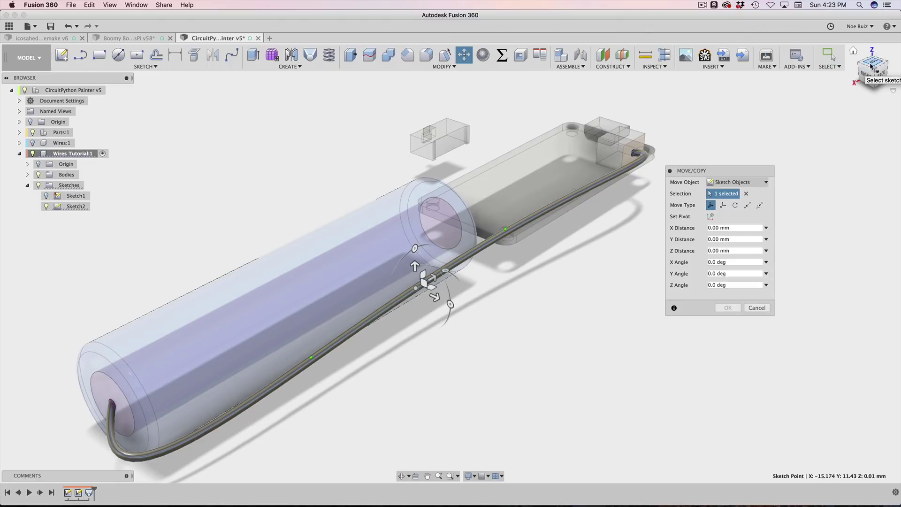
pyautogui.click(870, 65)
pyautogui.moveTo(403, 241)
pyautogui.mouseDown()
pyautogui.moveTo(451, 254)
pyautogui.moveTo(488, 243)
pyautogui.mouseUp()
pyautogui.scroll(-2, 489, 243)
pyautogui.keyDown('shift'); pyautogui.moveTo(504, 262); pyautogui.dragTo(501, 221, button='middle'); pyautogui.keyUp('shift')
pyautogui.moveTo(478, 279); pyautogui.dragTo(470, 229)
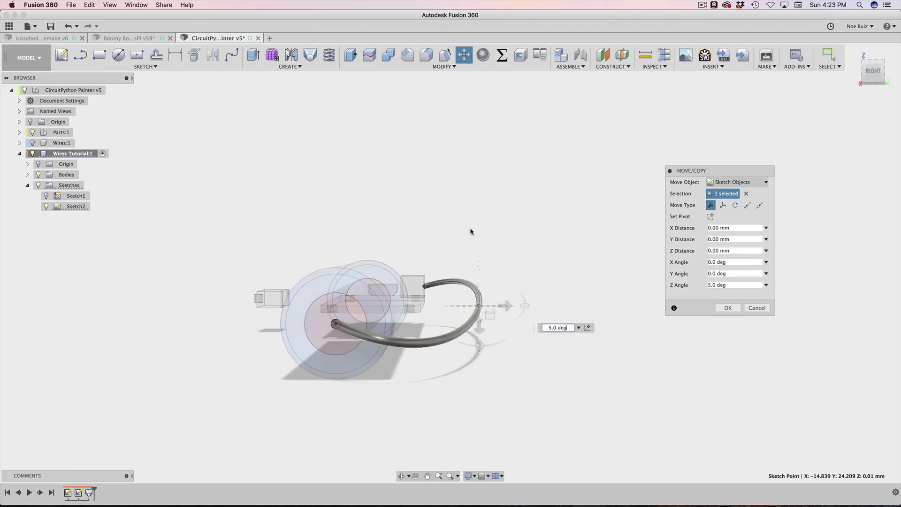
pyautogui.keyDown('shift'); pyautogui.moveTo(480, 350); pyautogui.dragTo(480, 332, button='middle'); pyautogui.keyUp('shift')
pyautogui.moveTo(489, 310); pyautogui.dragTo(489, 277)
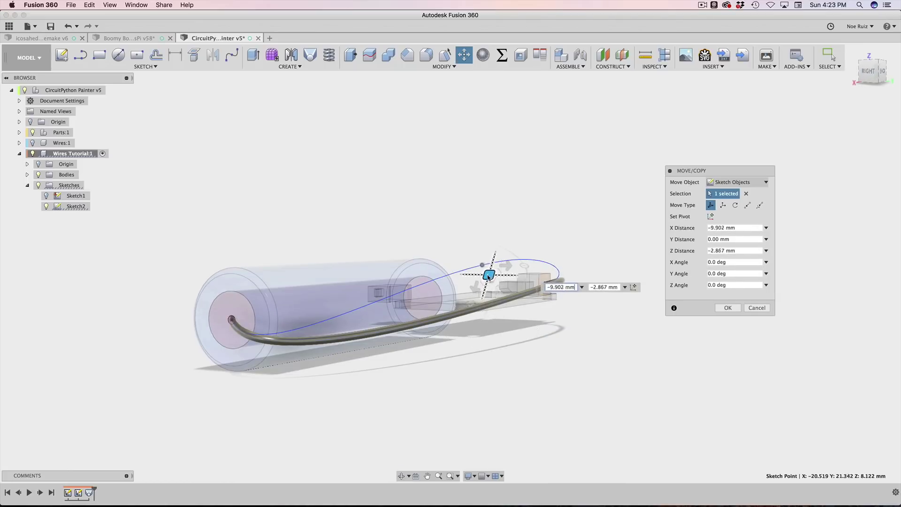
pyautogui.moveTo(433, 233); pyautogui.dragTo(454, 247, button='middle')
pyautogui.press('Return')
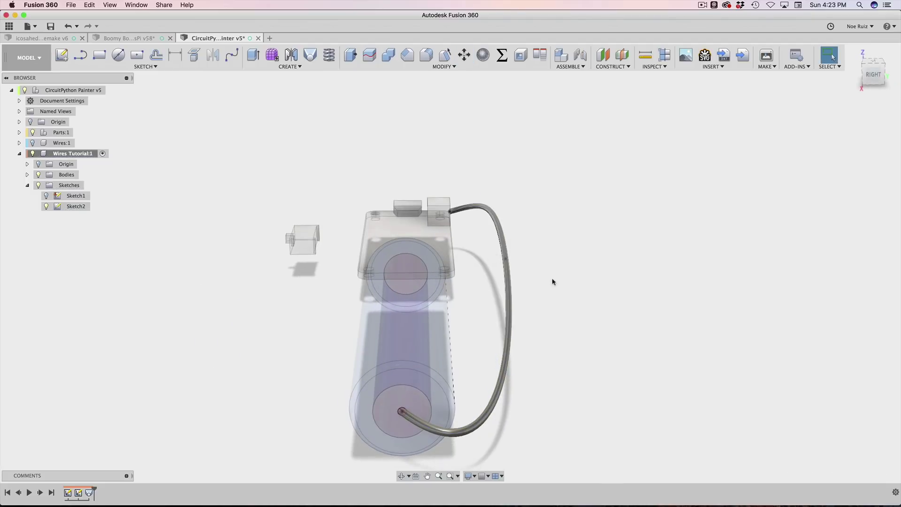
pyautogui.keyDown('shift'); pyautogui.moveTo(640, 327); pyautogui.dragTo(526, 320, button='middle'); pyautogui.keyUp('shift')
# Step: Activate the top-level CircuitPython Painter v5 component in the browser
pyautogui.scroll(-5, 526, 319)
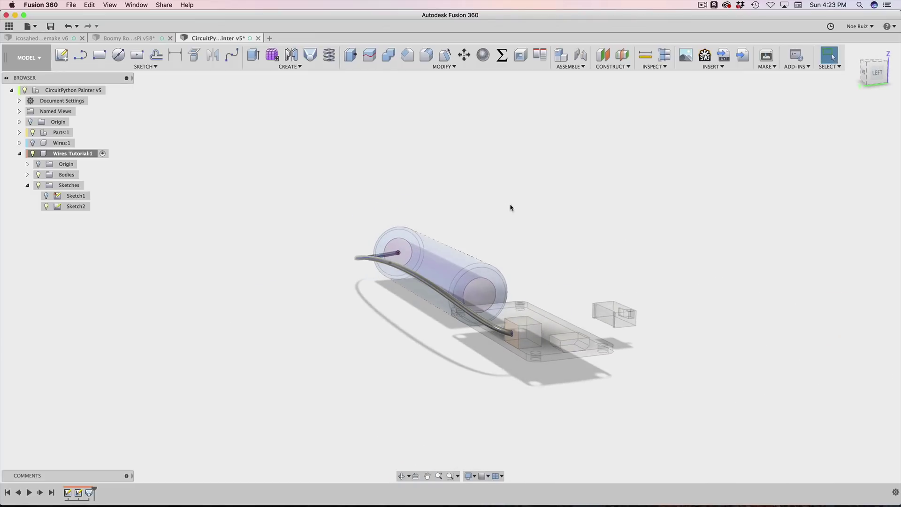
pyautogui.keyDown('shift'); pyautogui.moveTo(533, 264); pyautogui.dragTo(582, 269, button='middle'); pyautogui.keyUp('shift')
pyautogui.scroll(5, 652, 334)
pyautogui.scroll(-6, 646, 329)
pyautogui.scroll(3, 531, 277)
pyautogui.keyDown('shift'); pyautogui.moveTo(523, 250); pyautogui.dragTo(483, 206, button='middle'); pyautogui.keyUp('shift')
pyautogui.click(115, 91)
# Step: Select the Position1 and Sketch1 entries in the timeline
pyautogui.moveTo(296, 363); pyautogui.dragTo(249, 321, button='middle')
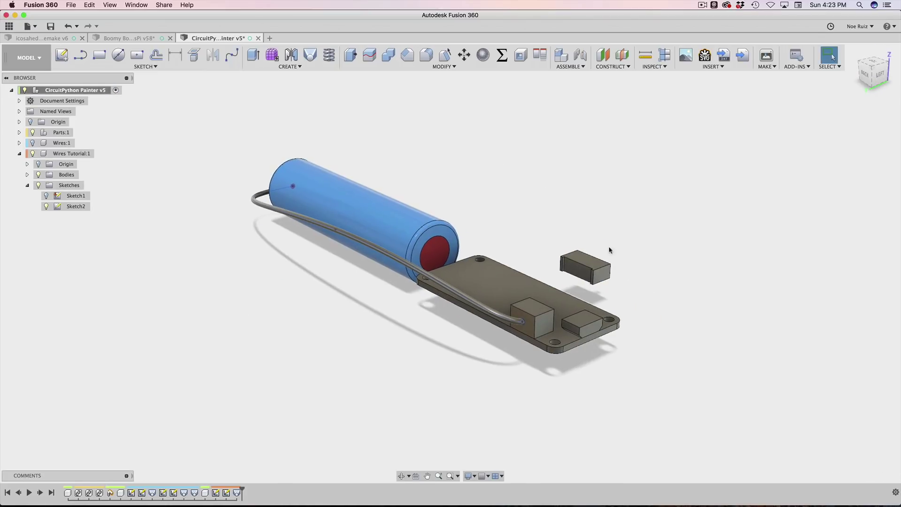
pyautogui.moveTo(633, 181); pyautogui.dragTo(615, 210, button='middle')
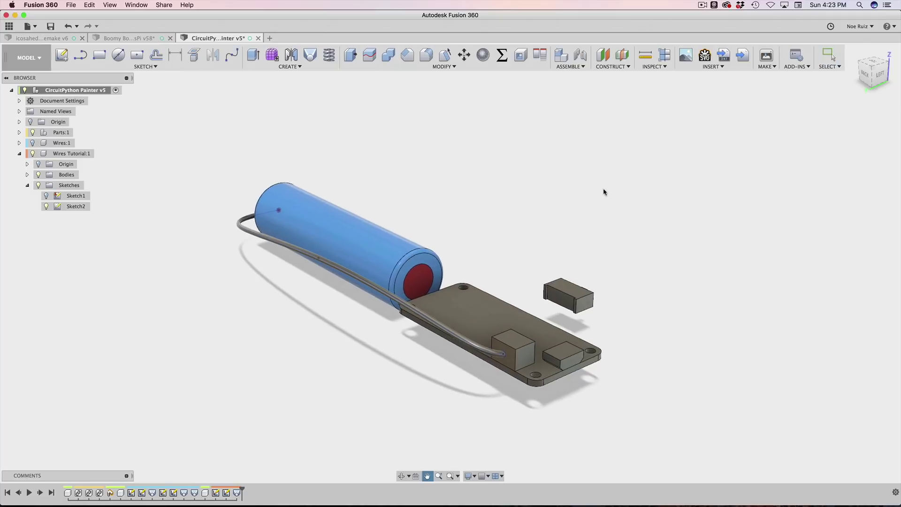
pyautogui.click(111, 492)
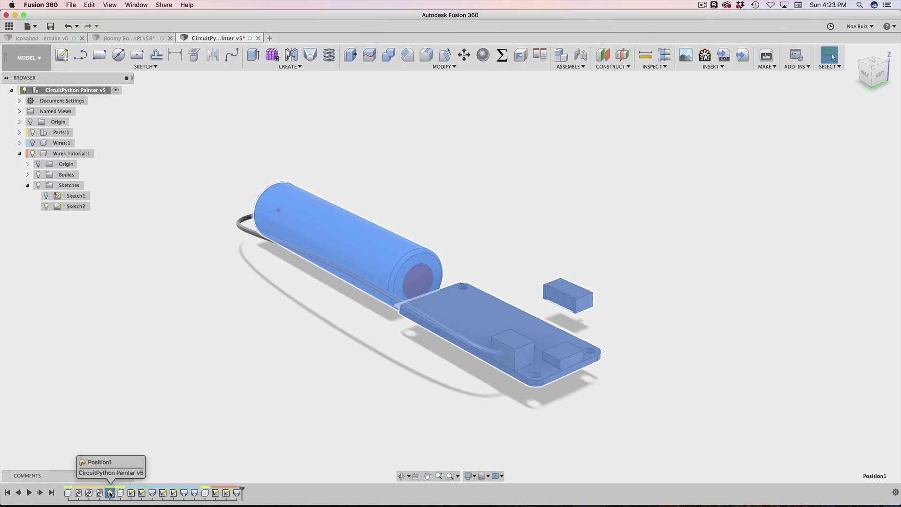
pyautogui.click(215, 493)
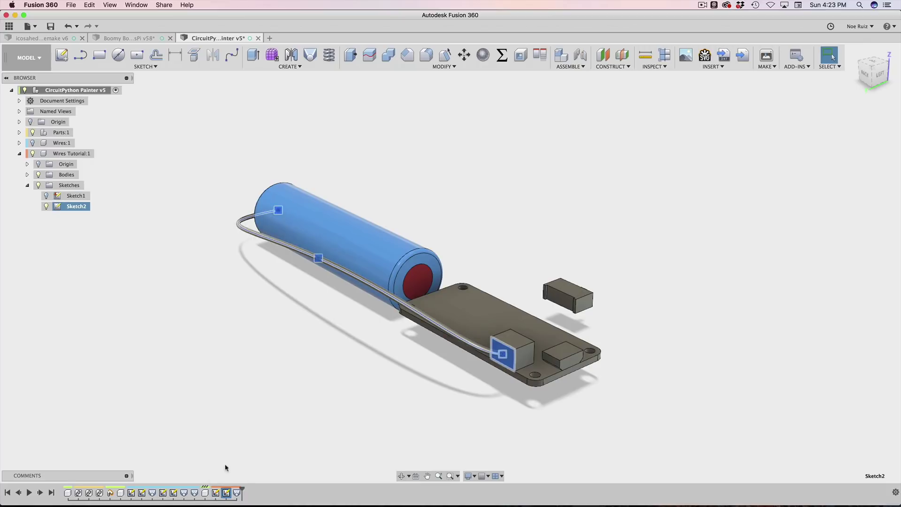
# Step: Edit Position1 and raise the Feather board 11 mm along Z
pyautogui.rightClick(111, 494)
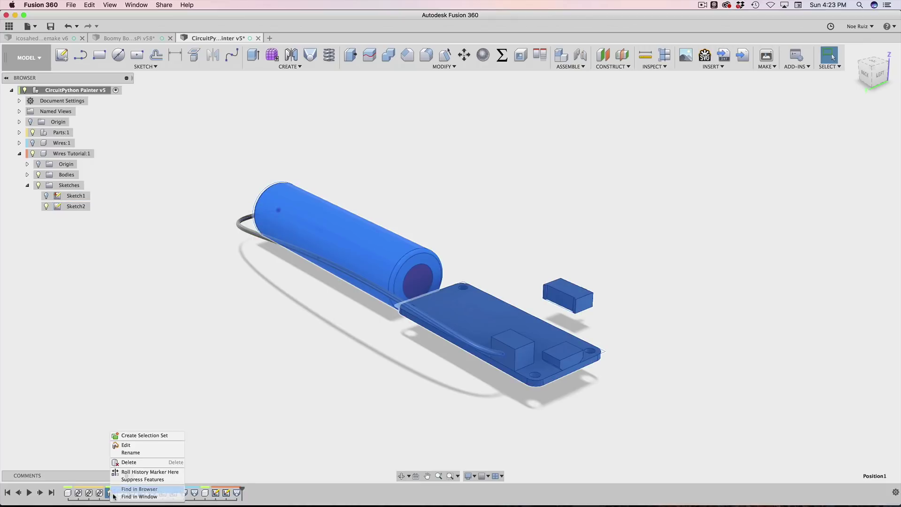
pyautogui.click(135, 446)
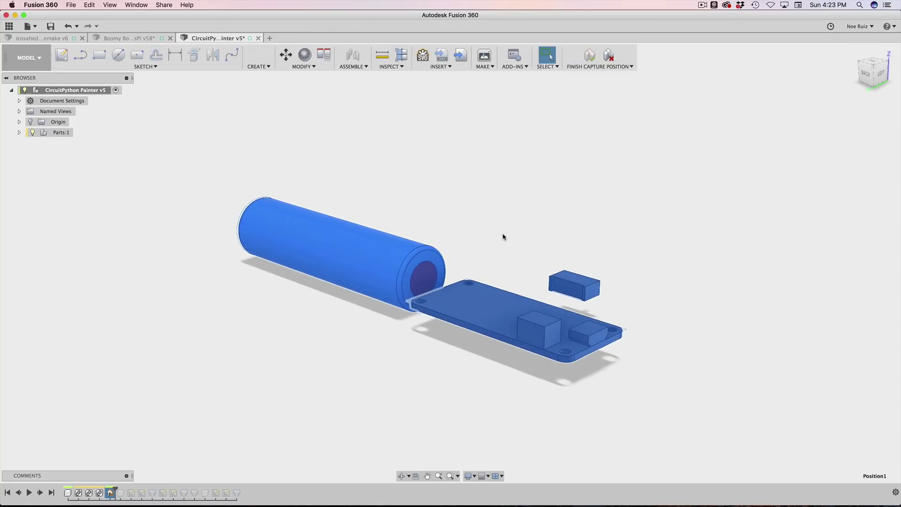
pyautogui.click(19, 133)
pyautogui.click(83, 164)
pyautogui.press('m')
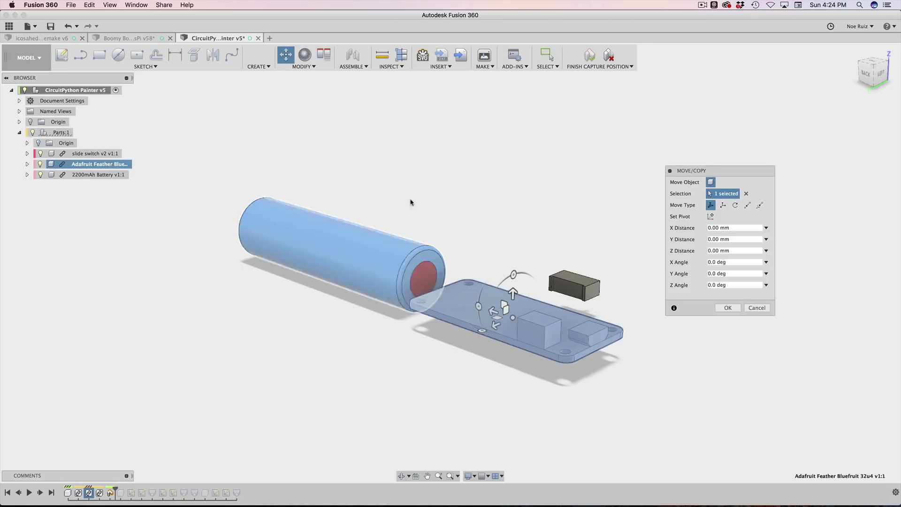
pyautogui.moveTo(509, 269); pyautogui.dragTo(507, 254)
pyautogui.press('Return')
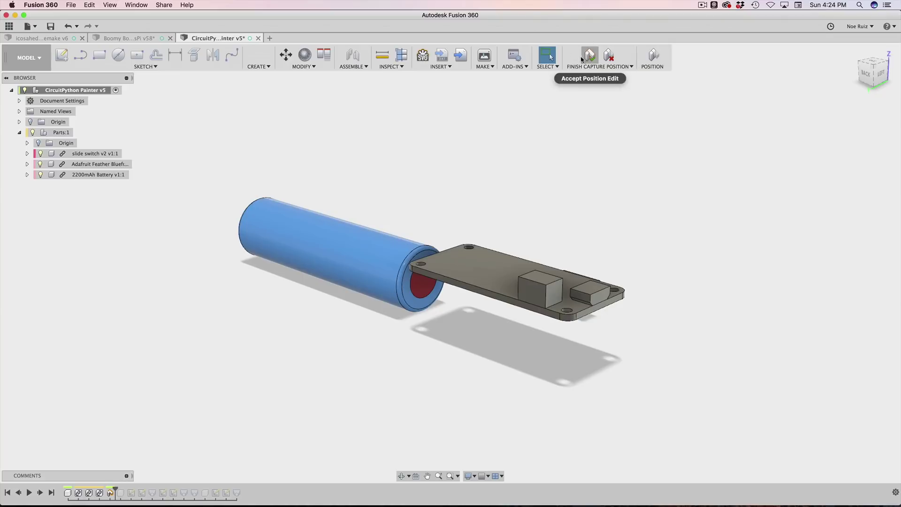
pyautogui.click(589, 56)
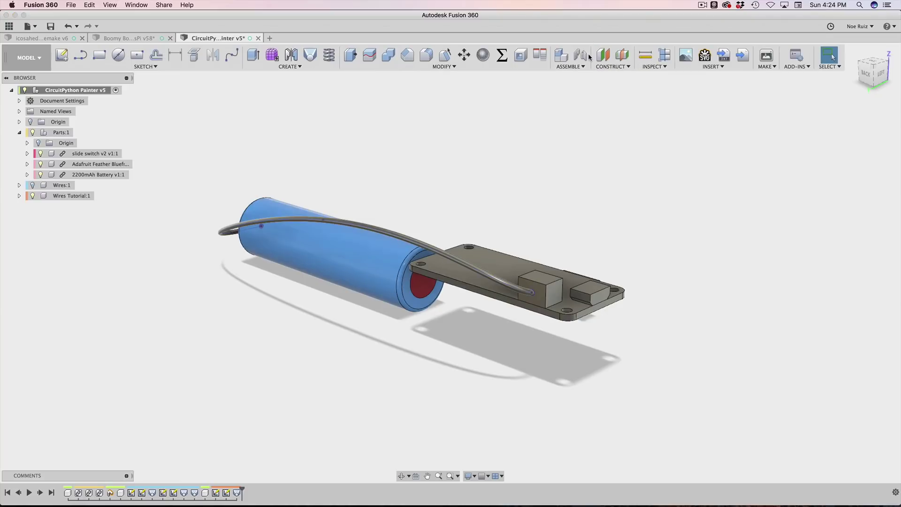
pyautogui.keyDown('shift'); pyautogui.moveTo(513, 193); pyautogui.dragTo(675, 256, button='middle'); pyautogui.keyUp('shift')
pyautogui.scroll(5, 635, 255)
pyautogui.scroll(-5, 559, 239)
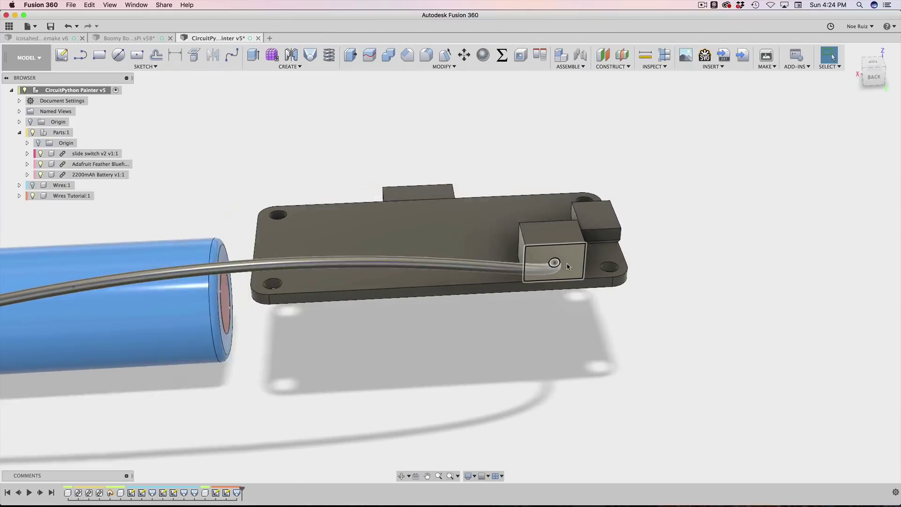
pyautogui.scroll(-2, 563, 258)
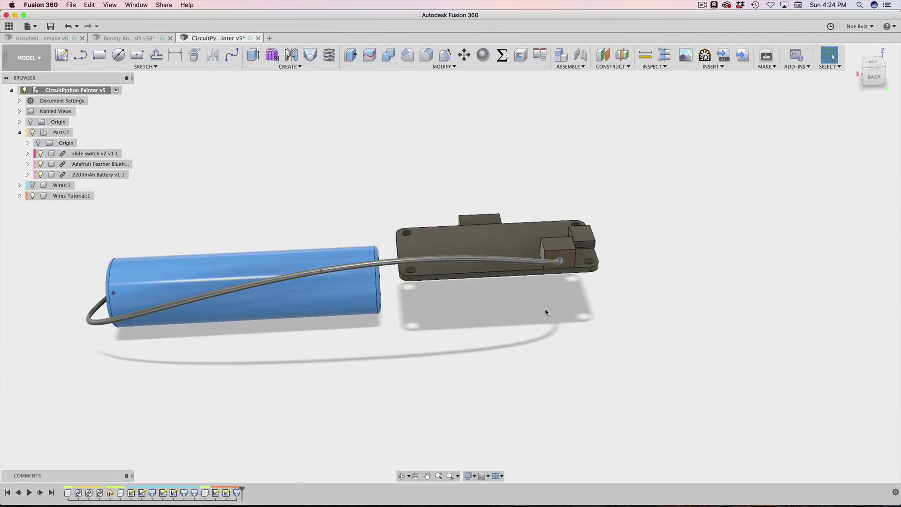
pyautogui.keyDown('shift'); pyautogui.moveTo(545, 322); pyautogui.dragTo(612, 318, button='middle'); pyautogui.keyUp('shift')
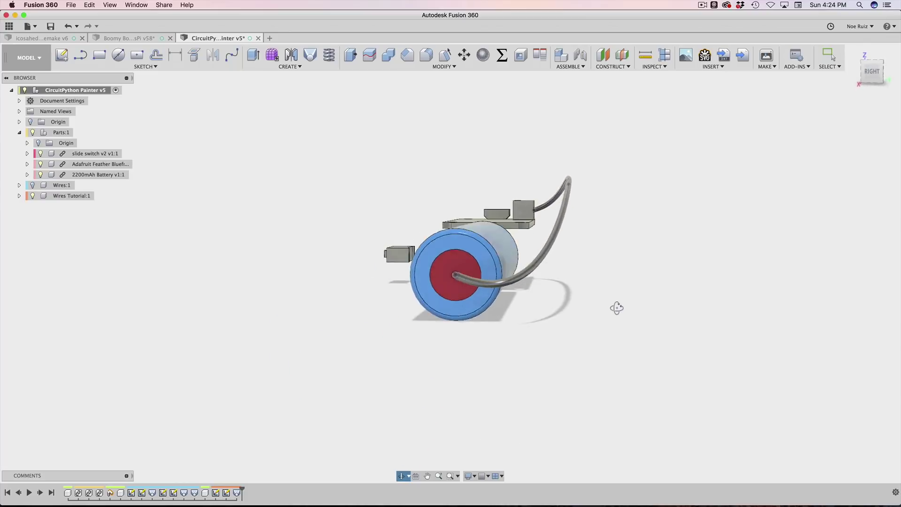
pyautogui.moveTo(617, 307); pyautogui.dragTo(486, 342)
pyautogui.keyDown('shift'); pyautogui.moveTo(487, 341); pyautogui.dragTo(489, 339, button='middle'); pyautogui.keyUp('shift')
pyautogui.scroll(-1, 396, 266)
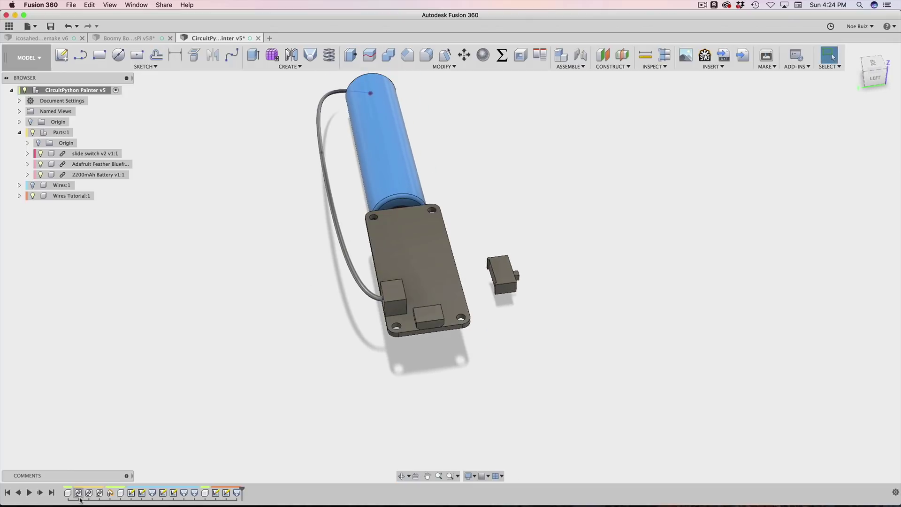
pyautogui.click(111, 492)
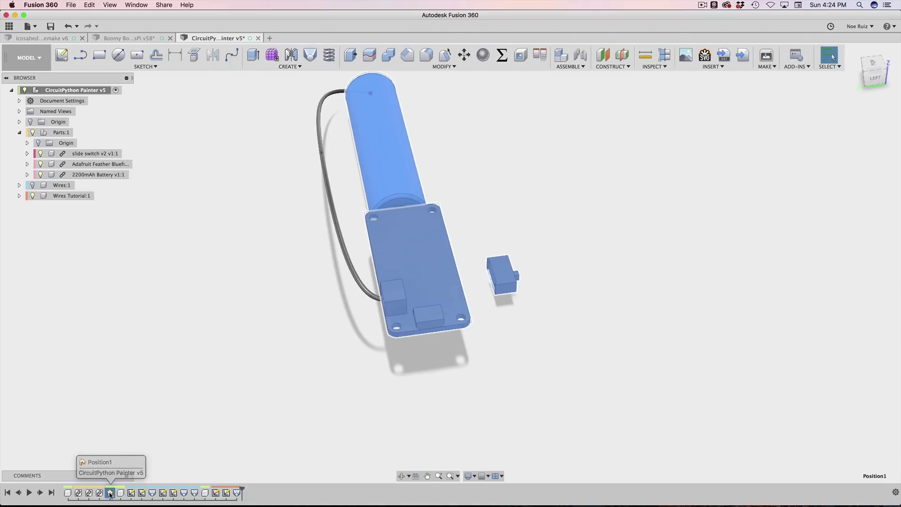
pyautogui.keyDown('shift'); pyautogui.moveTo(157, 433); pyautogui.dragTo(176, 416, button='middle'); pyautogui.keyUp('shift')
pyautogui.click(342, 335)
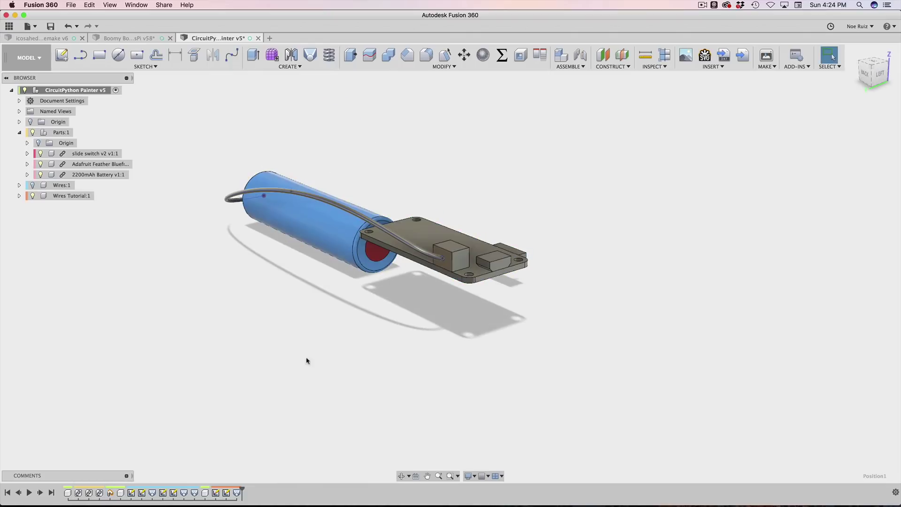
pyautogui.scroll(5, 418, 249)
pyautogui.scroll(6, 450, 262)
pyautogui.scroll(-8, 459, 257)
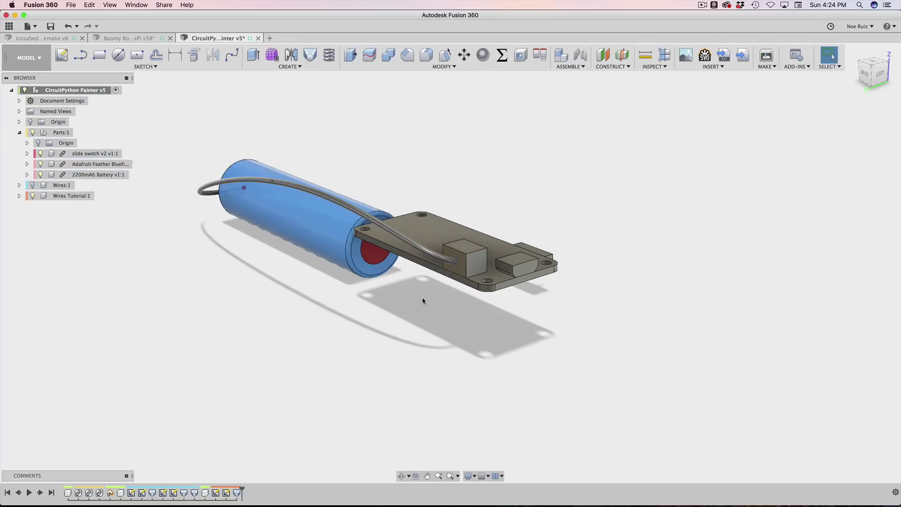
pyautogui.keyDown('shift'); pyautogui.moveTo(423, 301); pyautogui.dragTo(516, 300, button='middle'); pyautogui.keyUp('shift')
# Step: Hide and re-show the Parts and Wires components to inspect the wire on its own
pyautogui.click(20, 133)
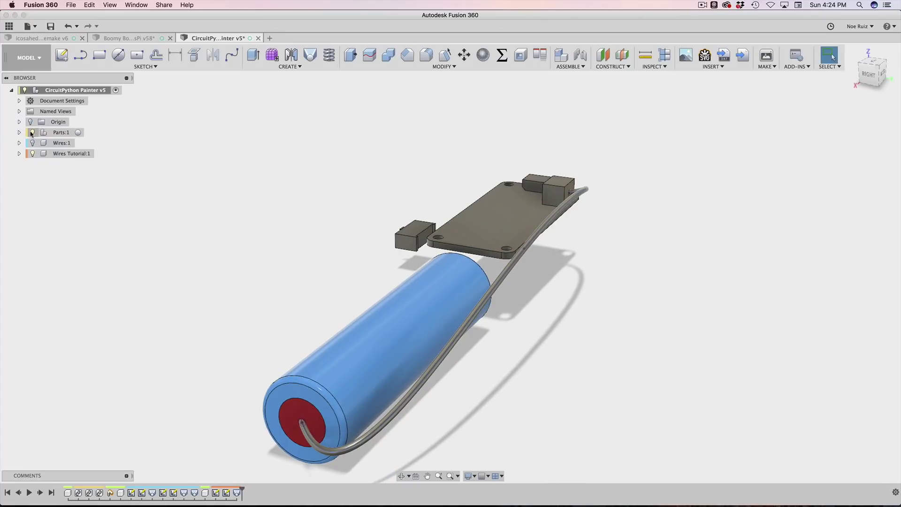
pyautogui.click(32, 132)
pyautogui.click(32, 143)
pyautogui.click(33, 142)
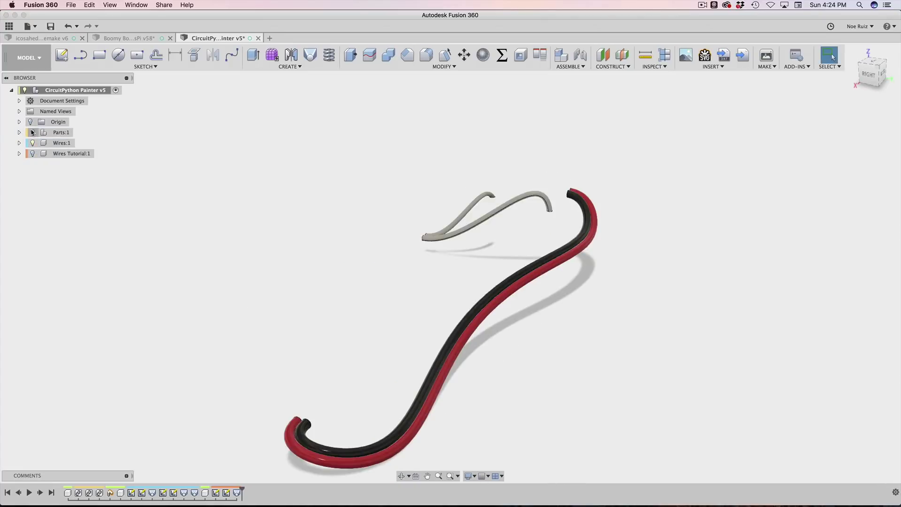
pyautogui.click(33, 132)
pyautogui.keyDown('shift'); pyautogui.moveTo(372, 281); pyautogui.dragTo(507, 280, button='middle'); pyautogui.keyUp('shift')
pyautogui.scroll(8, 506, 239)
pyautogui.scroll(-3, 506, 240)
pyautogui.scroll(6, 504, 232)
pyautogui.scroll(-10, 508, 226)
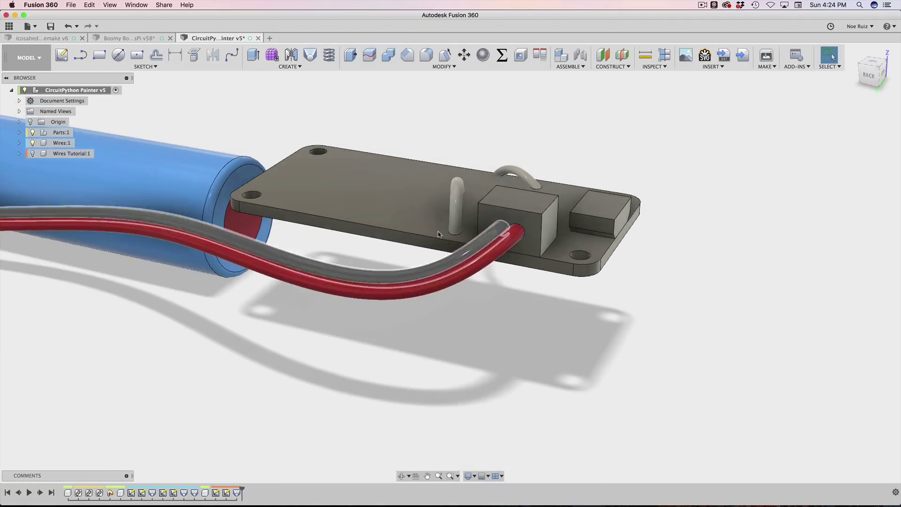
# Step: Open Sketch3 under Wires:1 > Sketches for editing
pyautogui.click(20, 142)
pyautogui.click(27, 175)
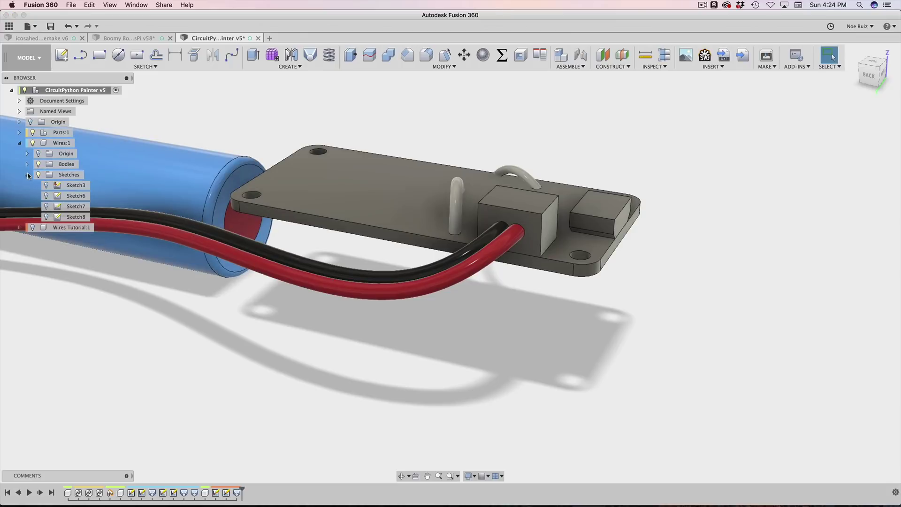
pyautogui.doubleClick(57, 185)
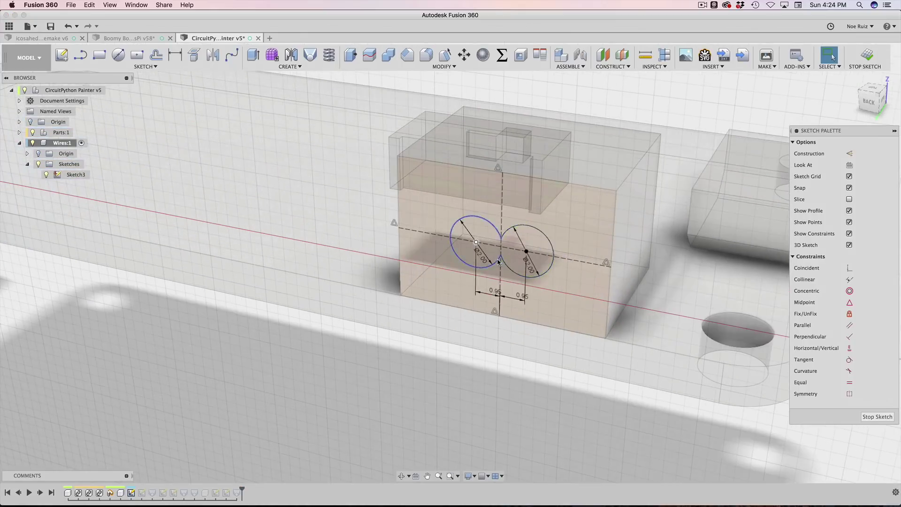
# Step: Inspect the two wire profile circles, select the profile, and stop Sketch3
pyautogui.scroll(5, 498, 261)
pyautogui.keyDown('shift'); pyautogui.moveTo(505, 236); pyautogui.dragTo(468, 156, button='middle'); pyautogui.keyUp('shift')
pyautogui.scroll(-4, 469, 156)
pyautogui.moveTo(501, 221)
pyautogui.keyDown('shift'); pyautogui.mouseDown(button='middle')
pyautogui.moveTo(559, 209)
pyautogui.moveTo(481, 269)
pyautogui.mouseUp(button='middle'); pyautogui.keyUp('shift')
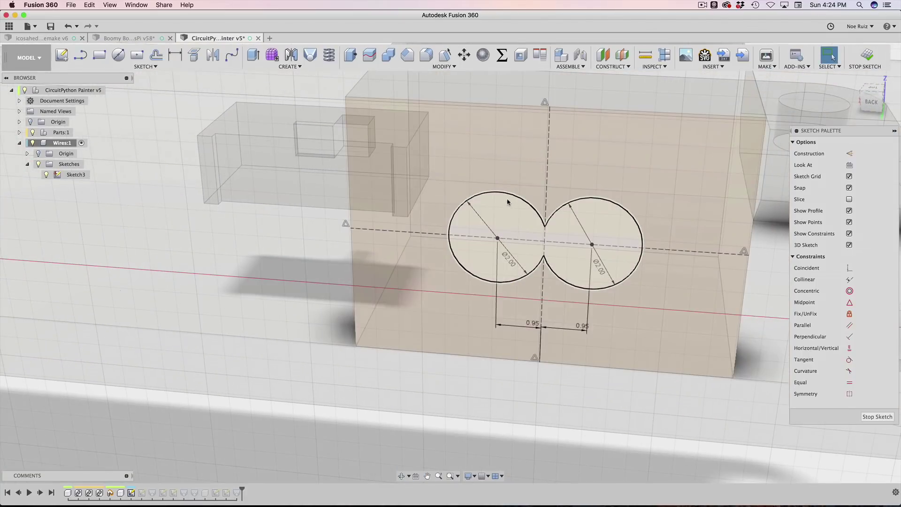
pyautogui.scroll(5, 526, 209)
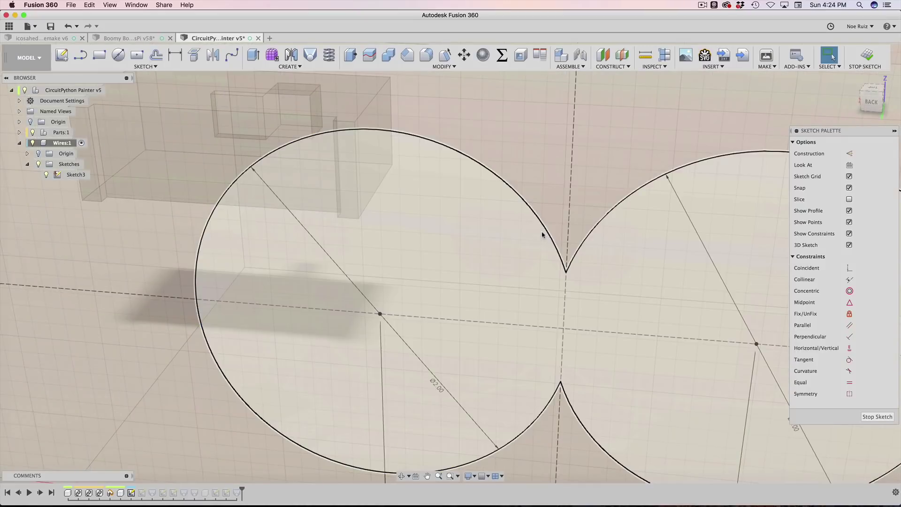
pyautogui.scroll(-5, 539, 236)
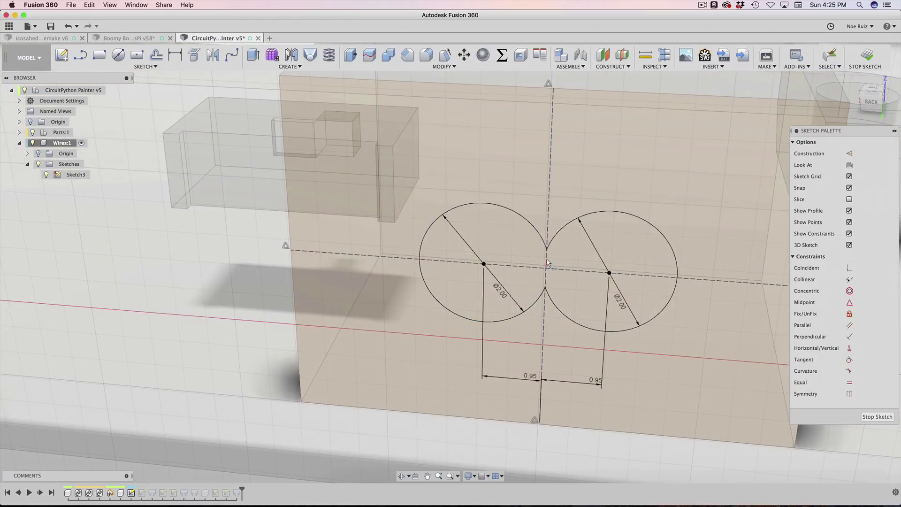
pyautogui.scroll(4, 547, 263)
pyautogui.scroll(-4, 542, 252)
pyautogui.scroll(-5, 540, 241)
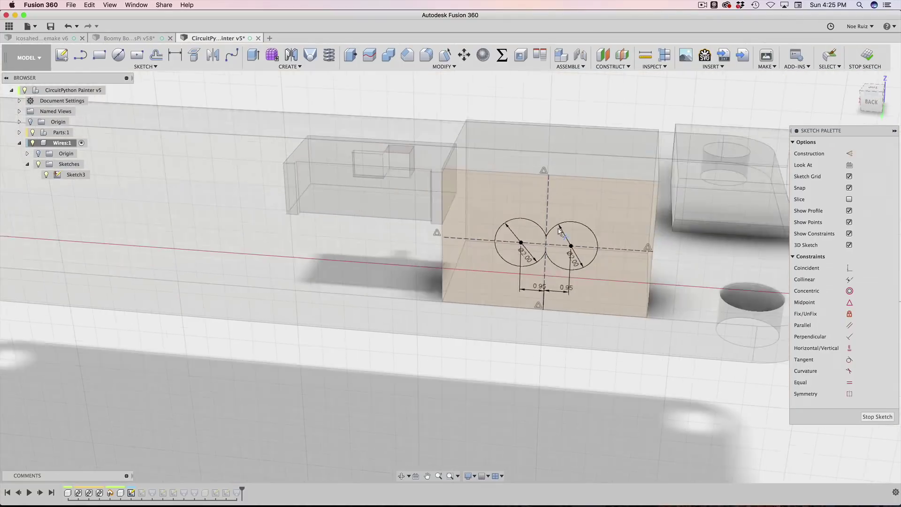
pyautogui.click(578, 237)
pyautogui.scroll(-3, 577, 238)
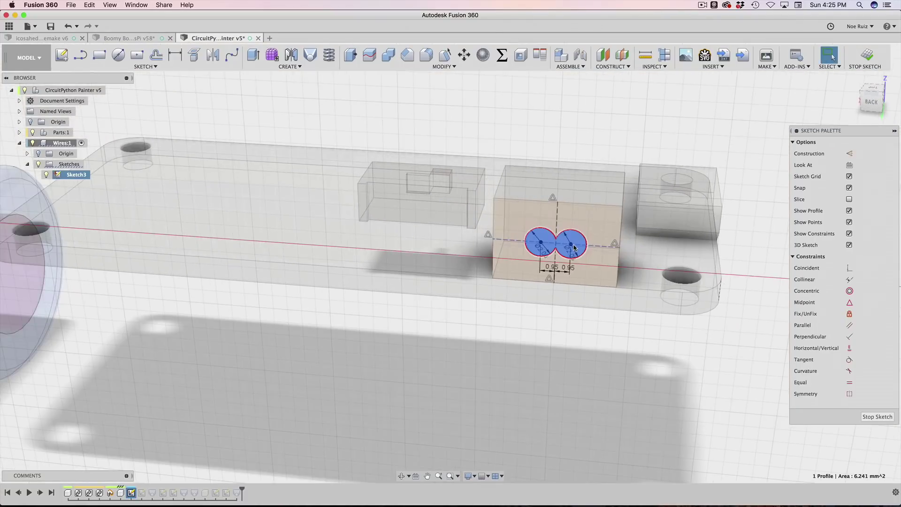
pyautogui.scroll(5, 567, 238)
pyautogui.scroll(-2, 558, 238)
pyautogui.scroll(-5, 557, 238)
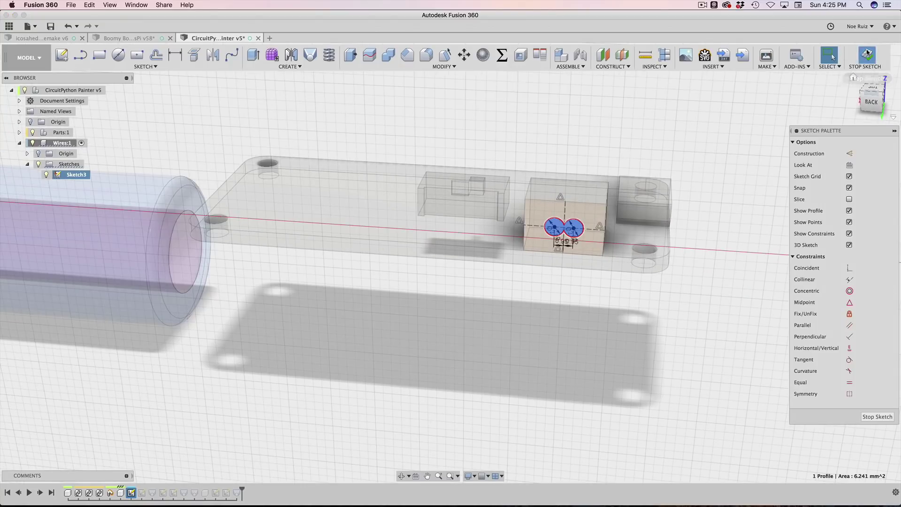
pyautogui.click(859, 54)
# Step: Apply Plastic - Glossy (Red) to one wire strand's faces and black to the other strand
pyautogui.click(815, 176)
pyautogui.scroll(-5, 588, 239)
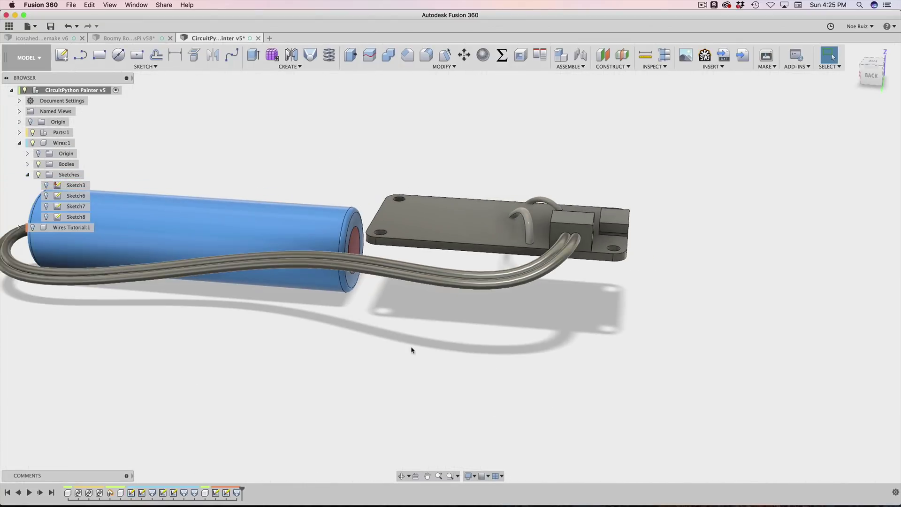
pyautogui.moveTo(401, 348)
pyautogui.keyDown('shift'); pyautogui.mouseDown(button='middle')
pyautogui.moveTo(460, 338)
pyautogui.moveTo(450, 343)
pyautogui.moveTo(471, 328)
pyautogui.moveTo(463, 314)
pyautogui.mouseUp(button='middle'); pyautogui.keyUp('shift')
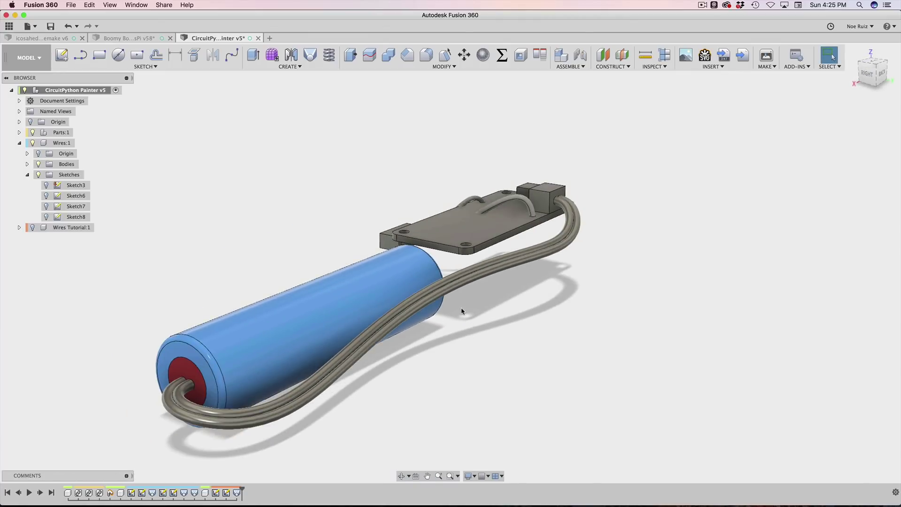
pyautogui.press('a')
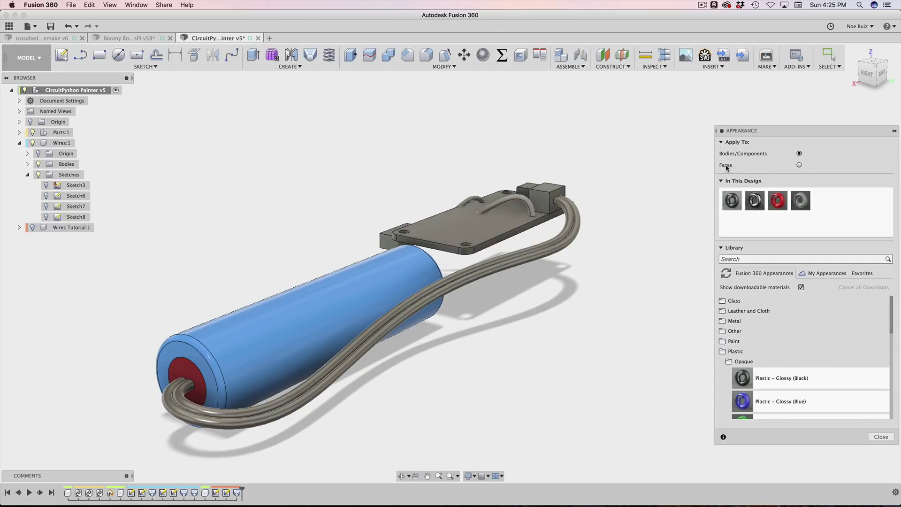
pyautogui.scroll(5, 577, 200)
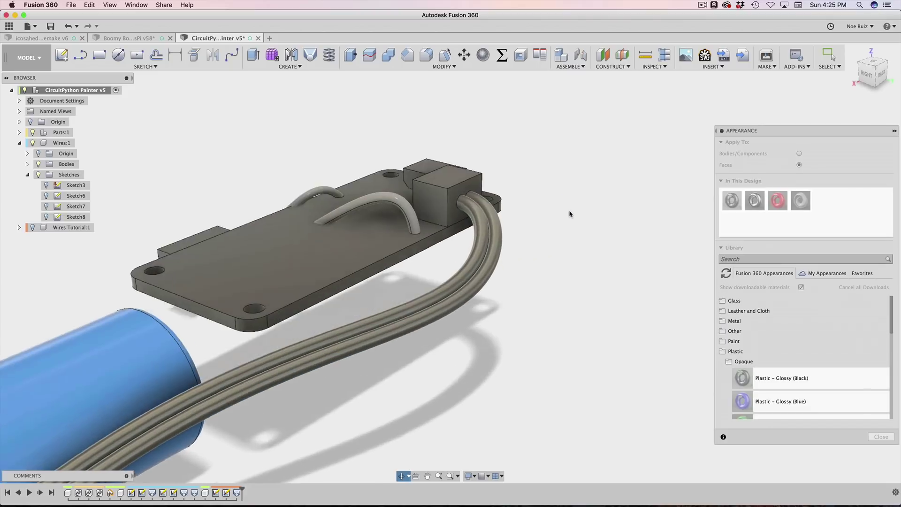
pyautogui.moveTo(774, 201); pyautogui.dragTo(492, 220)
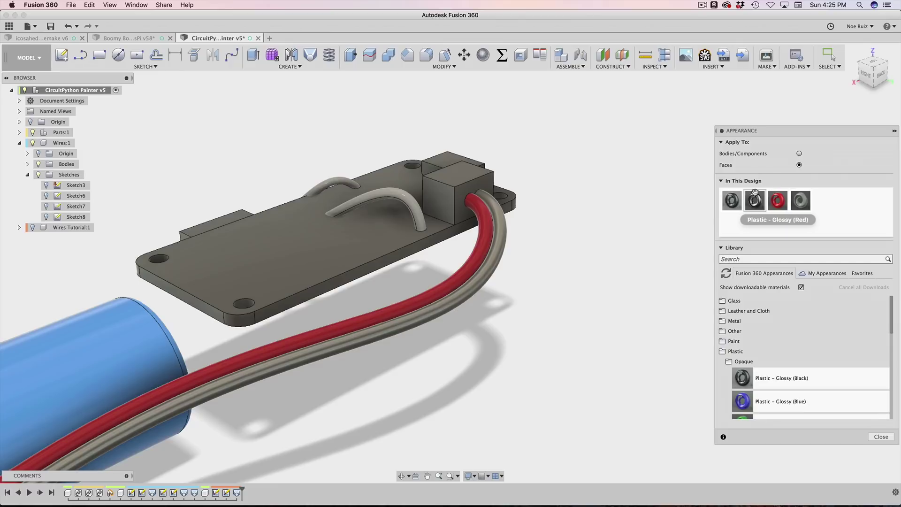
pyautogui.moveTo(754, 201); pyautogui.dragTo(496, 250)
pyautogui.scroll(-3, 496, 250)
pyautogui.moveTo(742, 196); pyautogui.dragTo(501, 243)
pyautogui.scroll(-3, 502, 243)
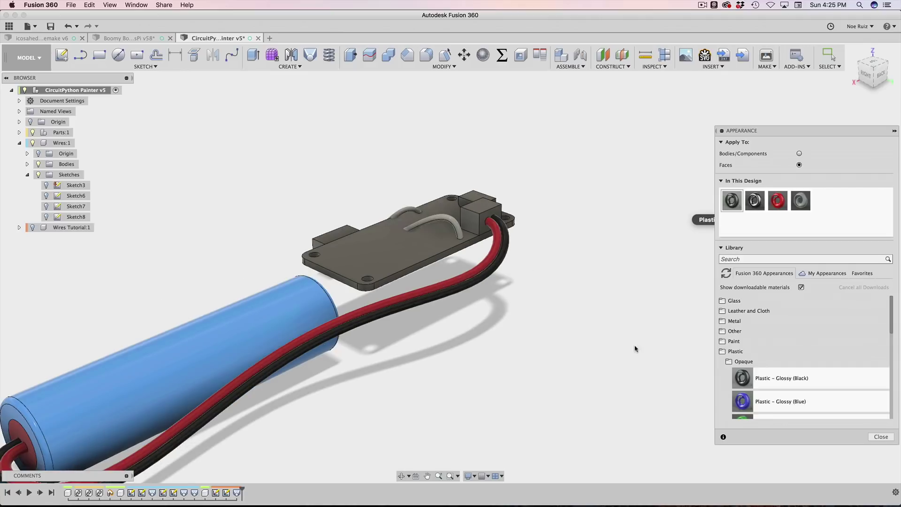
pyautogui.click(875, 437)
pyautogui.scroll(-3, 590, 360)
pyautogui.keyDown('shift'); pyautogui.moveTo(590, 359); pyautogui.dragTo(501, 314, button='middle'); pyautogui.keyUp('shift')
# Step: Reopen the captured position for editing and expand the Parts component
pyautogui.scroll(3, 499, 313)
pyautogui.scroll(2, 501, 311)
pyautogui.scroll(-2, 582, 302)
pyautogui.scroll(4, 581, 301)
pyautogui.scroll(-5, 581, 302)
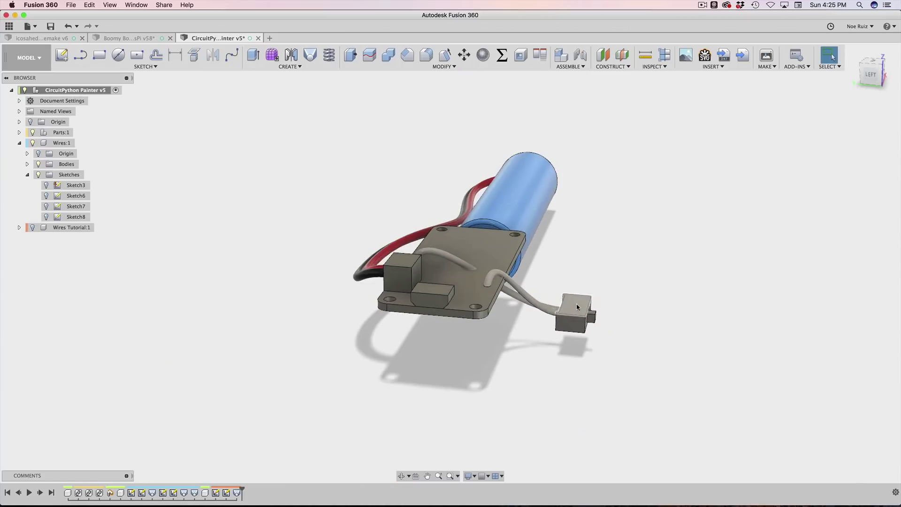
pyautogui.keyDown('shift'); pyautogui.moveTo(595, 250); pyautogui.dragTo(617, 249, button='middle'); pyautogui.keyUp('shift')
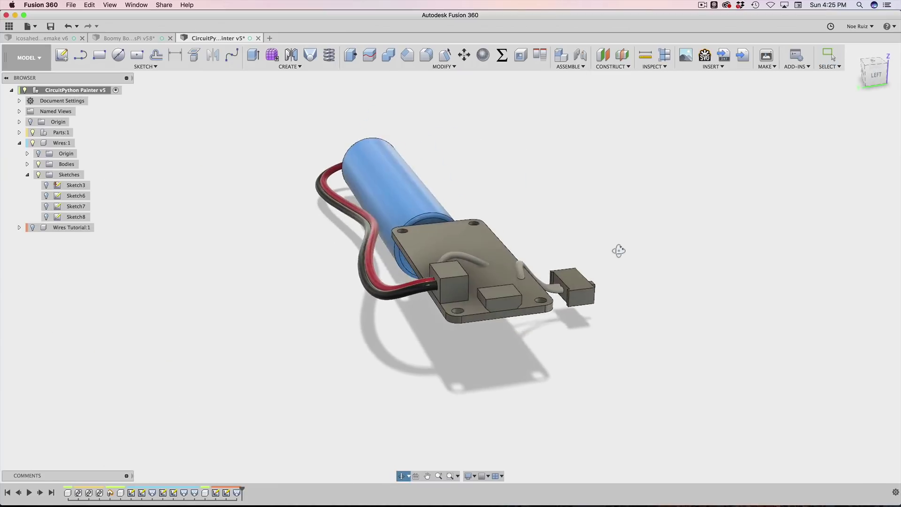
pyautogui.doubleClick(110, 494)
pyautogui.click(564, 408)
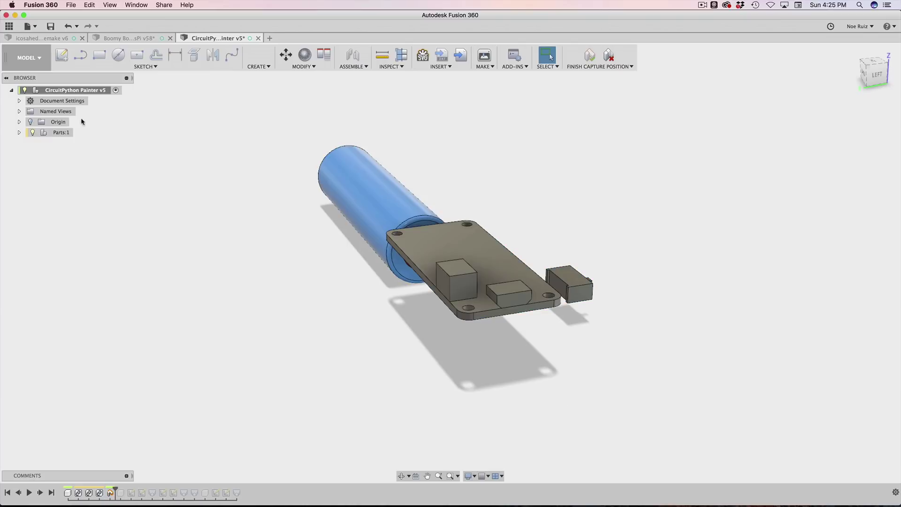
pyautogui.click(19, 133)
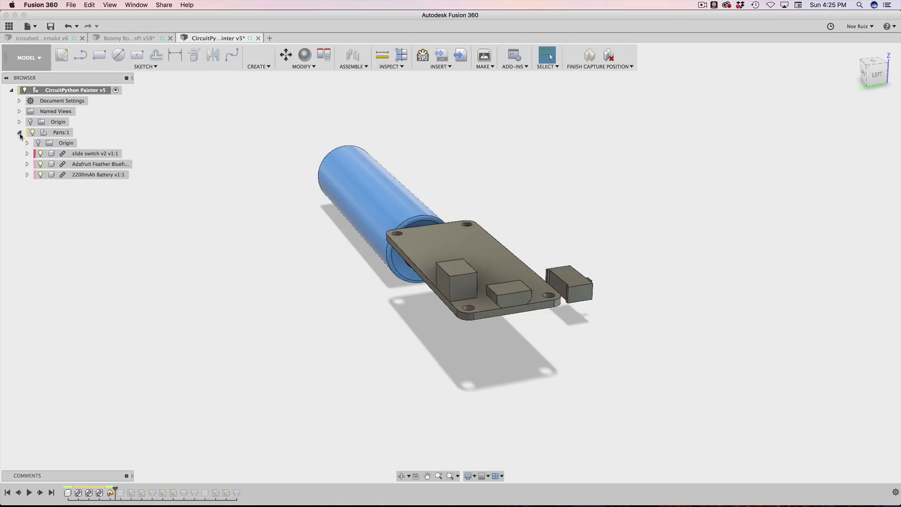
# Step: Move the slide switch 12 mm along Y and finish the position capture
pyautogui.click(94, 174)
pyautogui.click(90, 154)
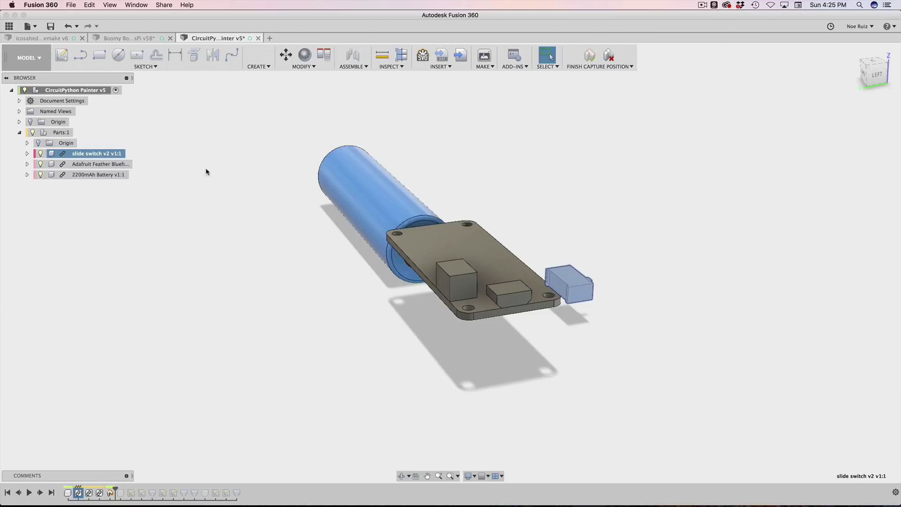
pyautogui.press('m')
pyautogui.moveTo(573, 258); pyautogui.dragTo(561, 214)
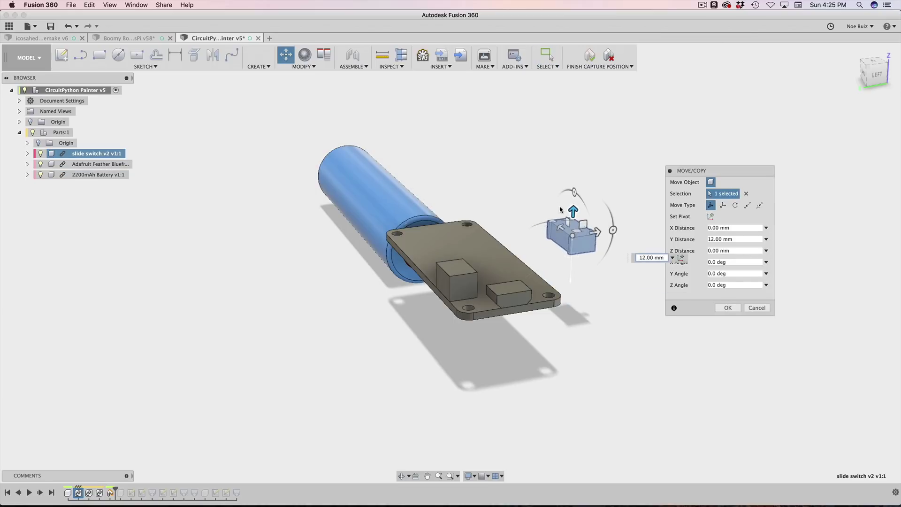
pyautogui.press('Return')
pyautogui.click(587, 55)
pyautogui.keyDown('shift'); pyautogui.moveTo(605, 253); pyautogui.dragTo(695, 308, button='middle'); pyautogui.keyUp('shift')
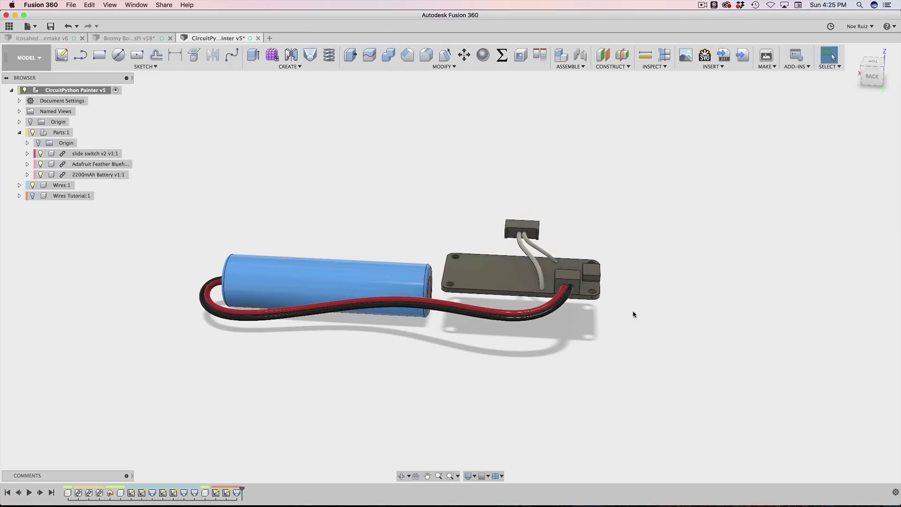
pyautogui.keyDown('shift'); pyautogui.moveTo(381, 382); pyautogui.dragTo(400, 367, button='middle'); pyautogui.keyUp('shift')
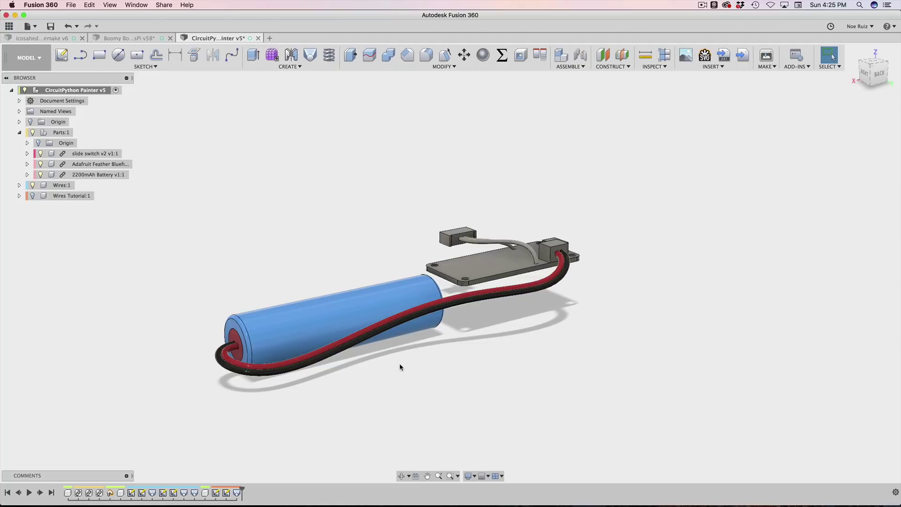
pyautogui.scroll(1, 236, 342)
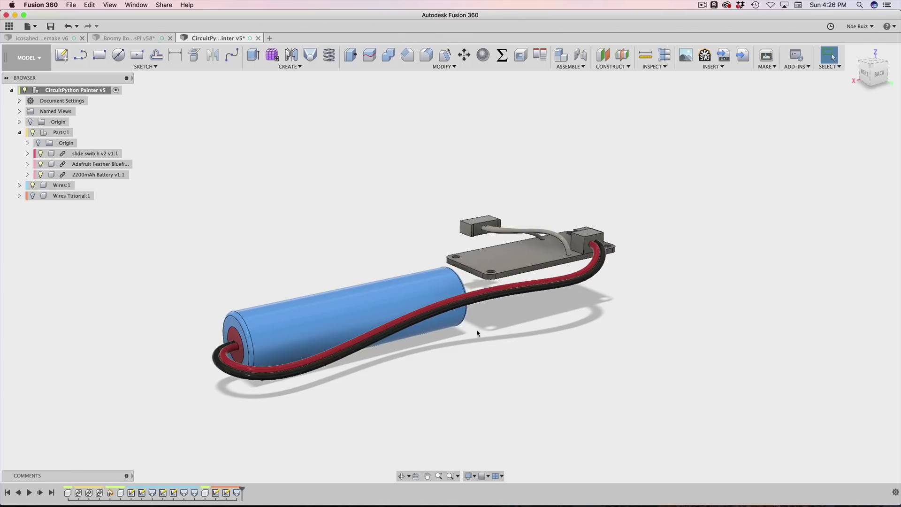
pyautogui.keyDown('shift'); pyautogui.moveTo(502, 354); pyautogui.dragTo(543, 344, button='middle'); pyautogui.keyUp('shift')
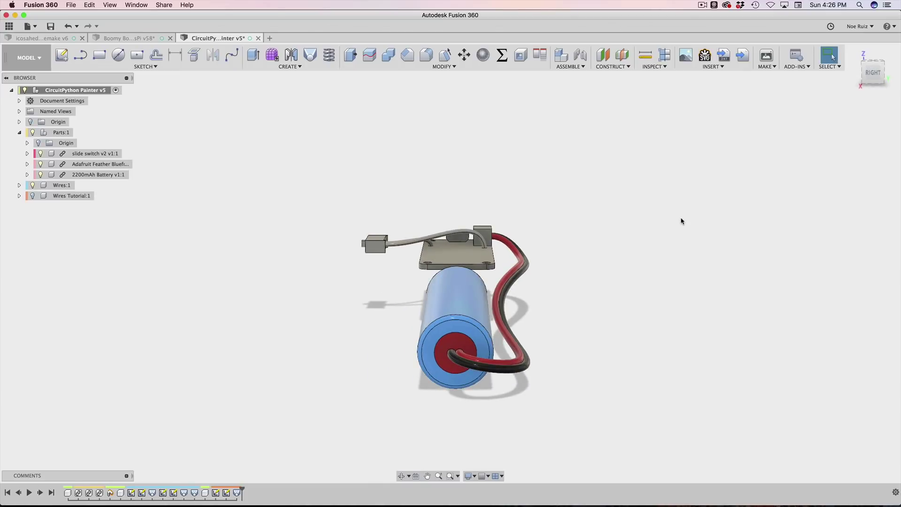